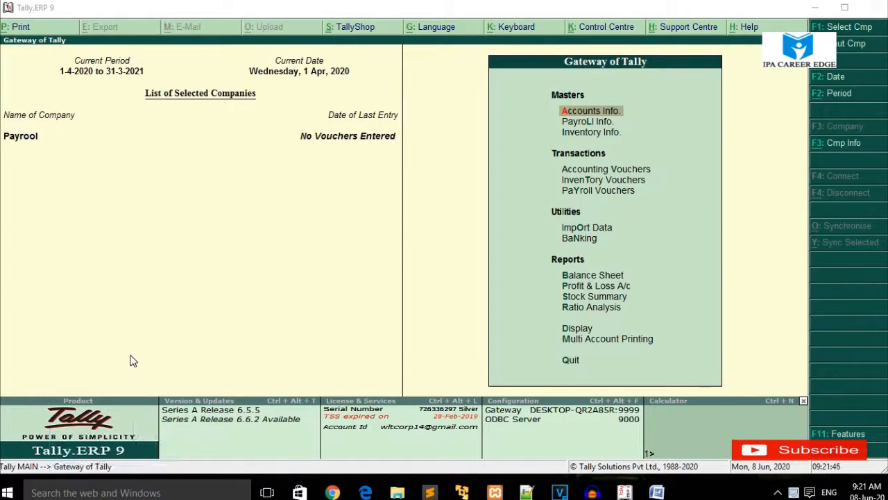
# Step: Open the payroll masters and view the existing pay heads available for alteration
pyautogui.click(592, 128)
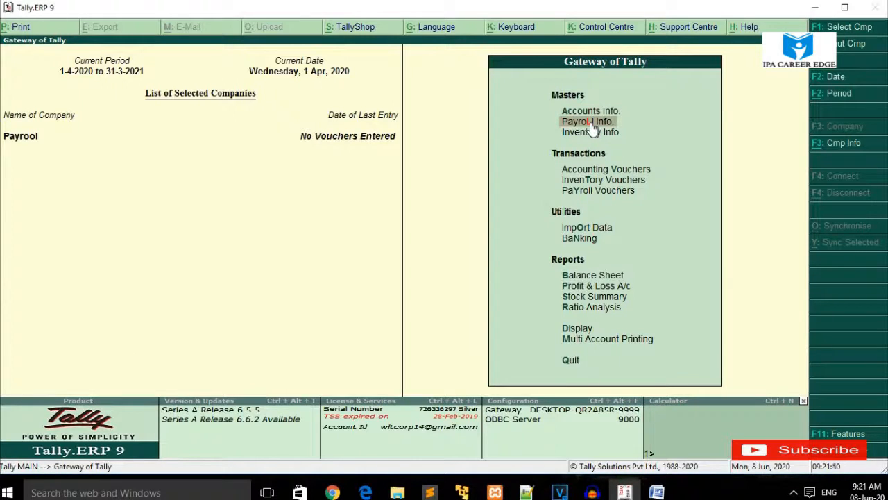
pyautogui.click(592, 128)
pyautogui.press('Down')
pyautogui.press('Up')
pyautogui.press('Down')
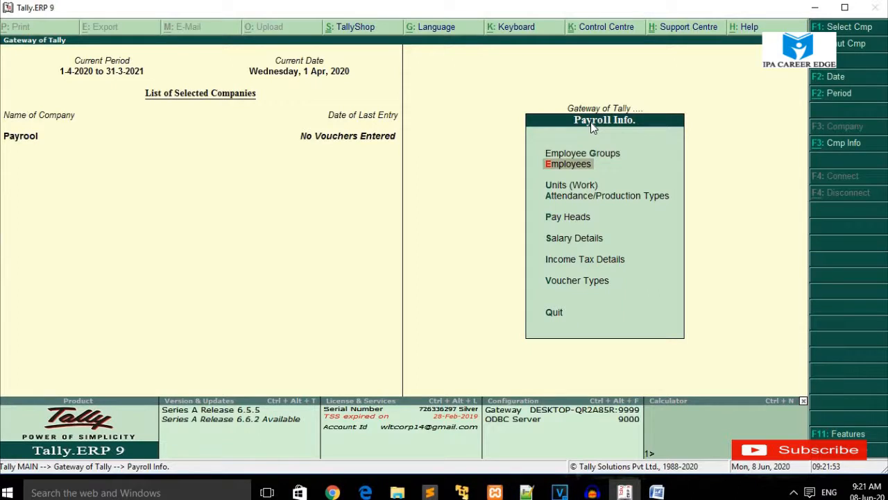
pyautogui.press('Down')
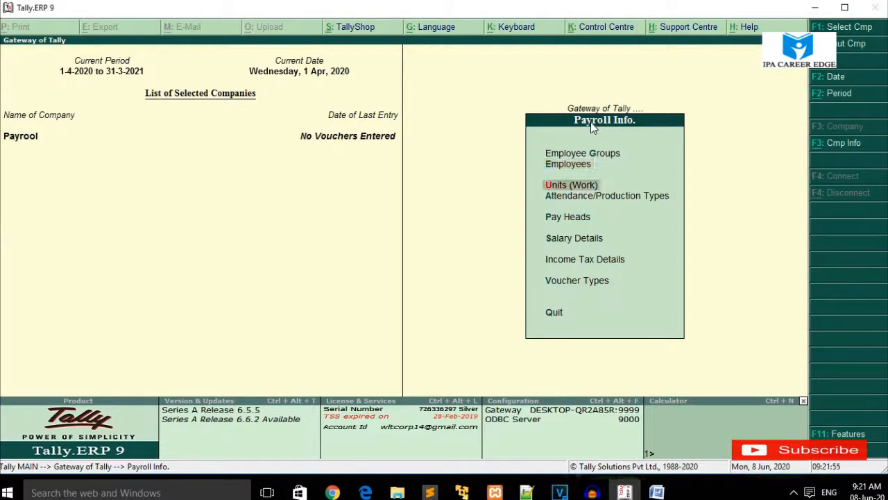
pyautogui.press('Down')
pyautogui.press('Down')
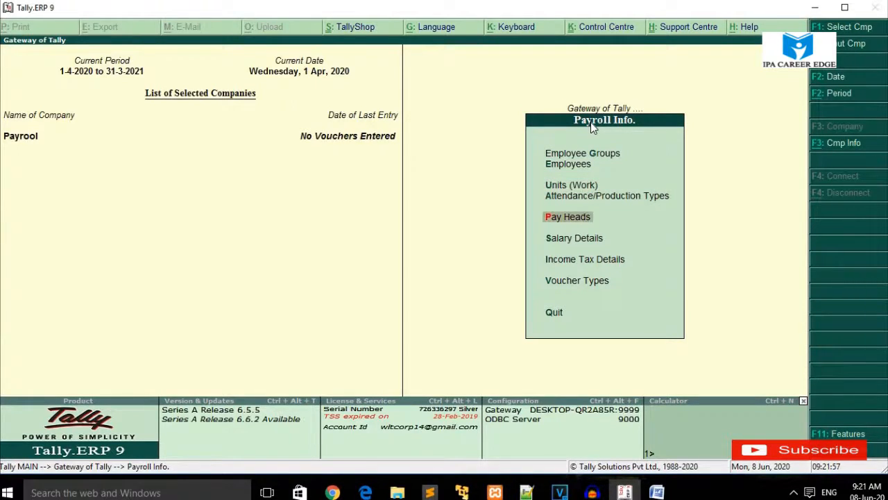
pyautogui.press('Return')
pyautogui.press('Down')
pyautogui.press('Down')
pyautogui.press('Return')
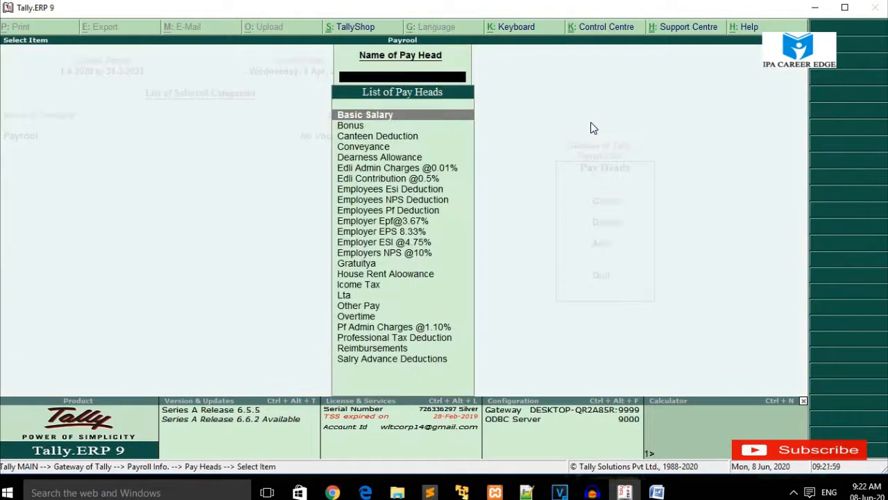
pyautogui.press('Escape')
pyautogui.press('Escape')
# Step: View the options available under Salary Details in the payroll masters
pyautogui.press('Down')
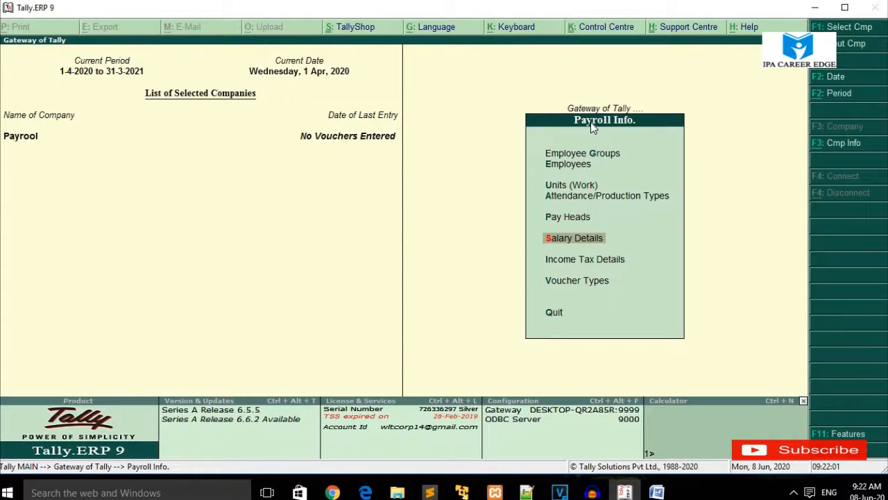
pyautogui.press('Return')
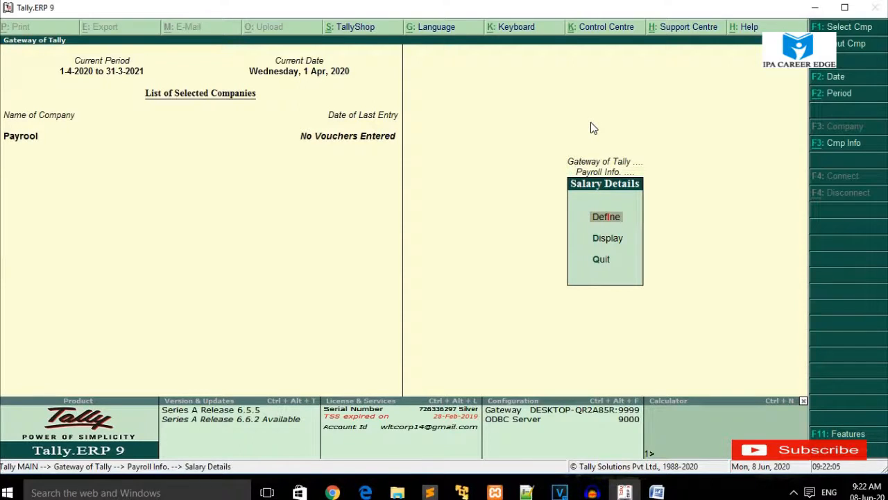
pyautogui.press('Escape')
# Step: Open the Income Tax Details masters and view the Income Tax Declaration categories
pyautogui.press('Down')
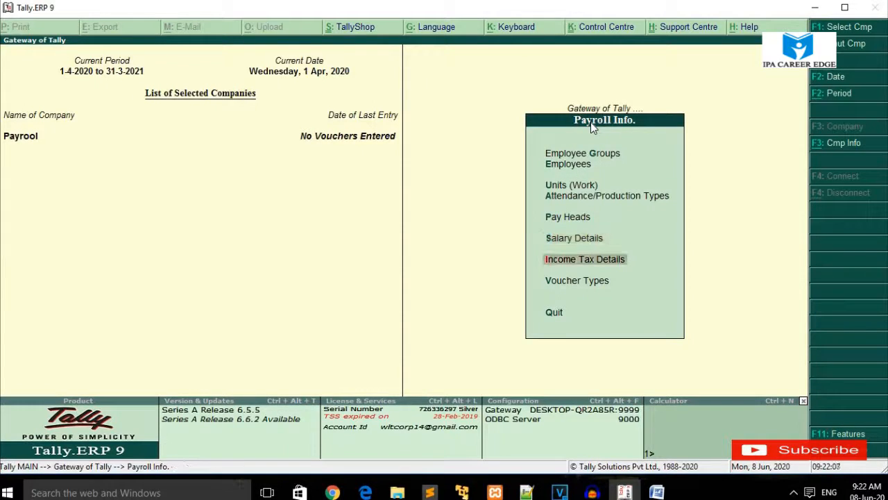
pyautogui.press('Return')
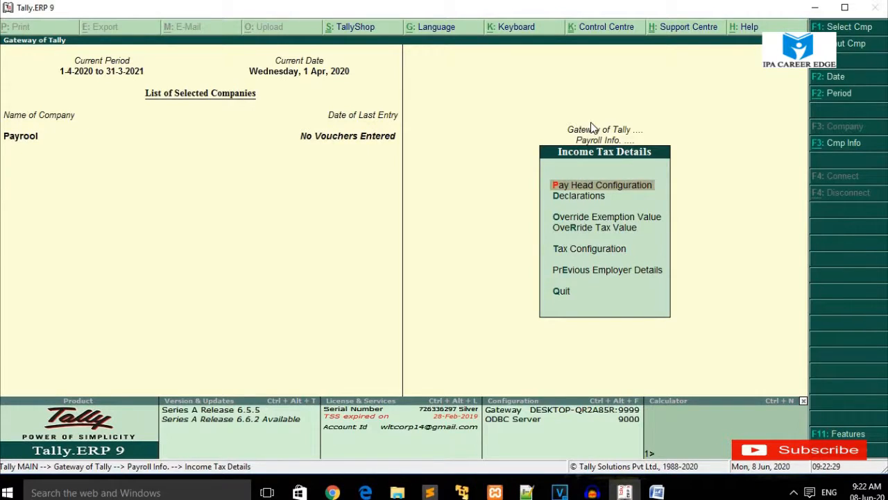
pyautogui.press('Down')
pyautogui.press('Return')
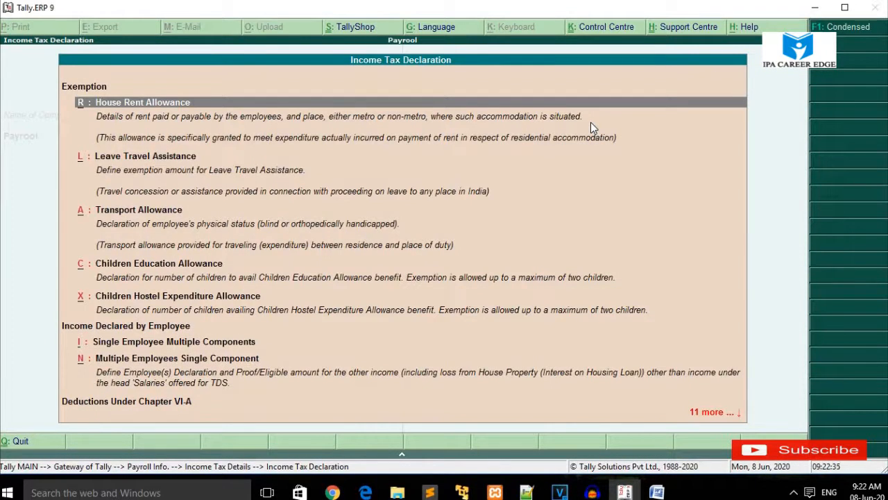
pyautogui.press('Escape')
# Step: Check the Override Exemption Value screen for the listed employee, without entering any override
pyautogui.press('Down')
pyautogui.press('Return')
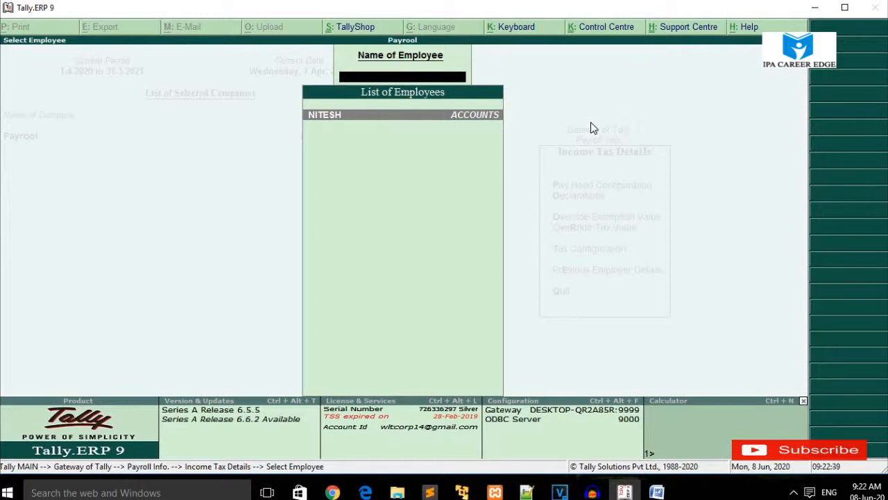
pyautogui.press('Return')
pyautogui.press('Escape')
pyautogui.press('Return')
pyautogui.press('Escape')
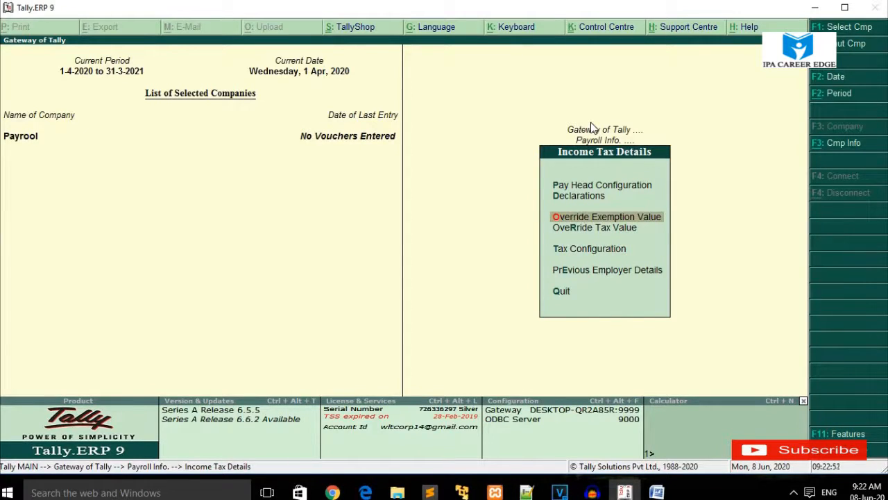
pyautogui.press('Down')
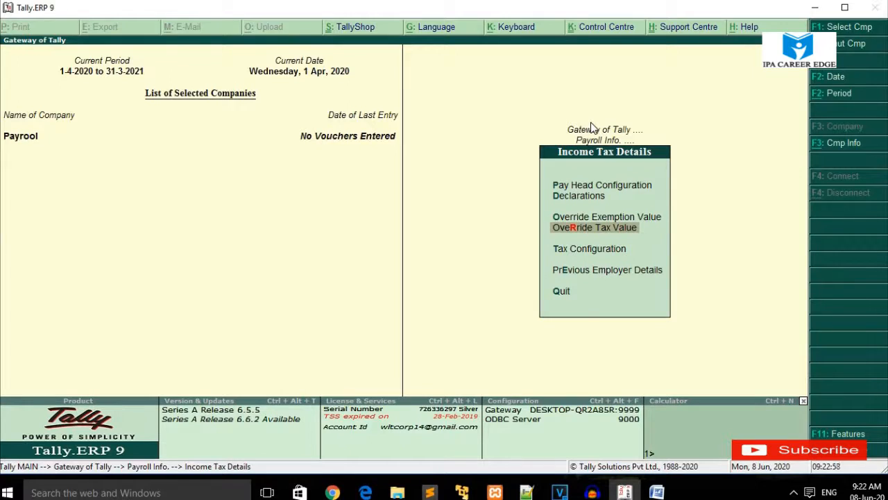
pyautogui.press('Down')
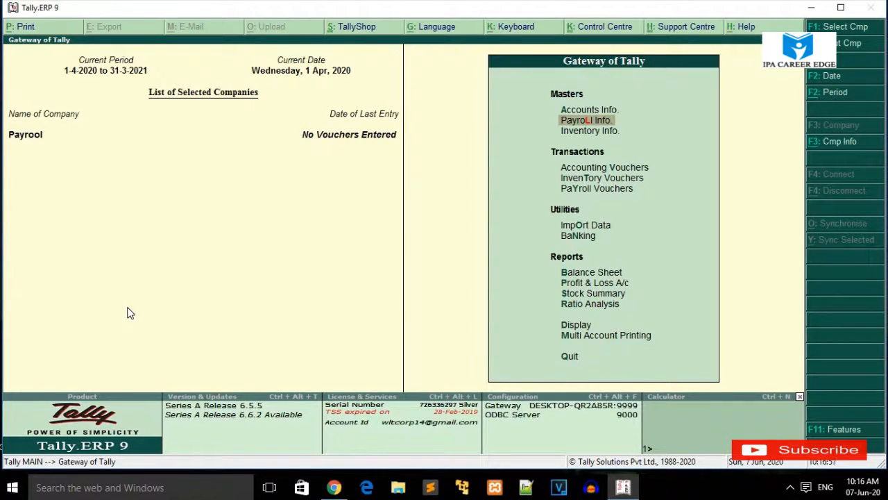
pyautogui.press('Return')
pyautogui.press('Down')
pyautogui.press('Down')
pyautogui.press('Down')
pyautogui.press('Down')
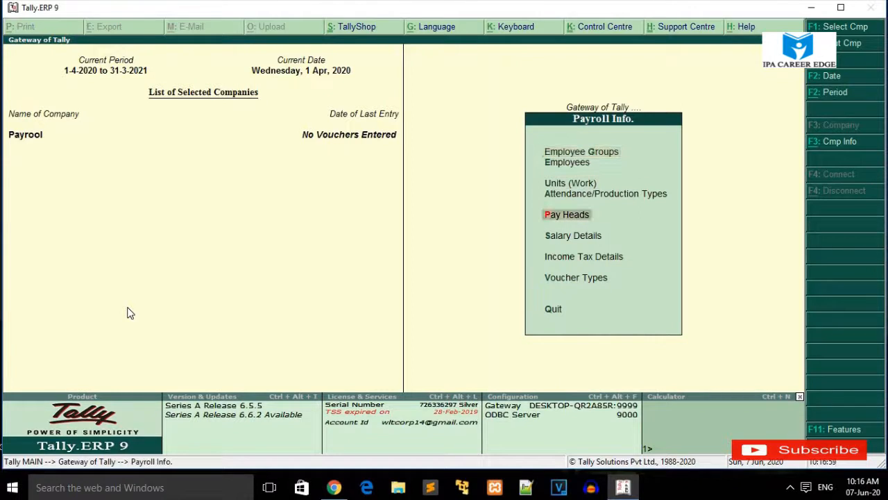
pyautogui.press('Down')
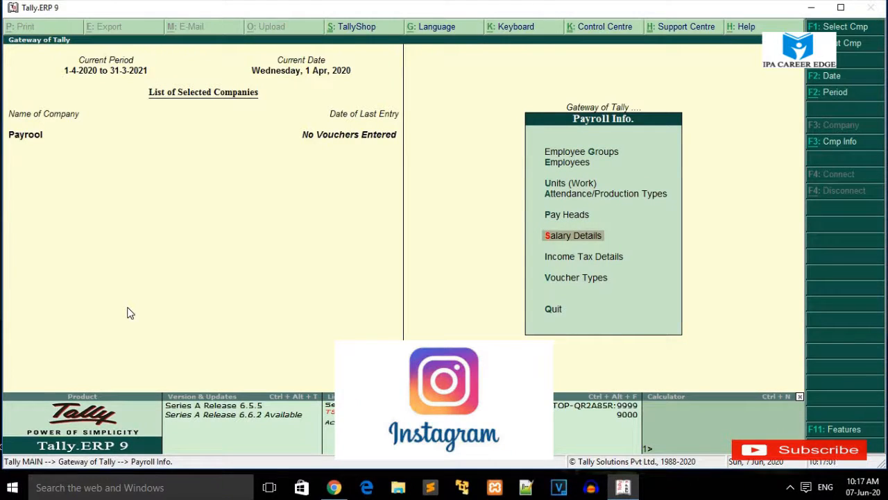
pyautogui.press('Up')
pyautogui.press('Up')
pyautogui.press('Up')
pyautogui.press('Up')
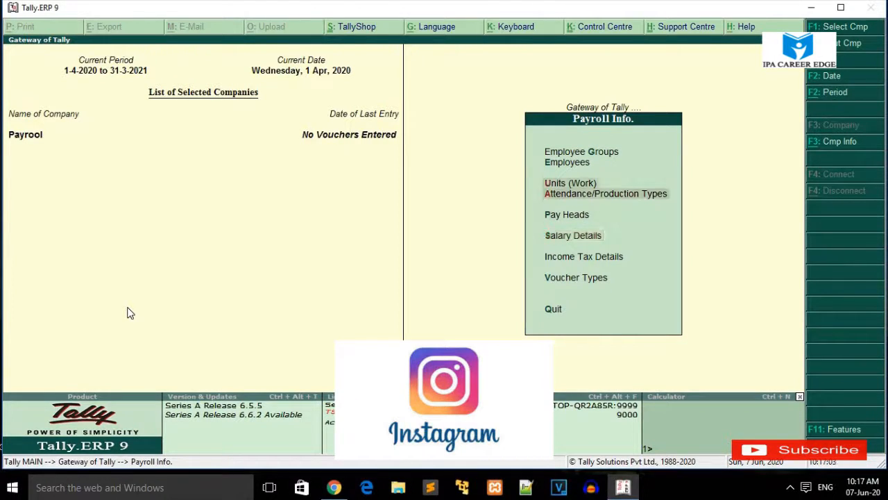
pyautogui.press('Down')
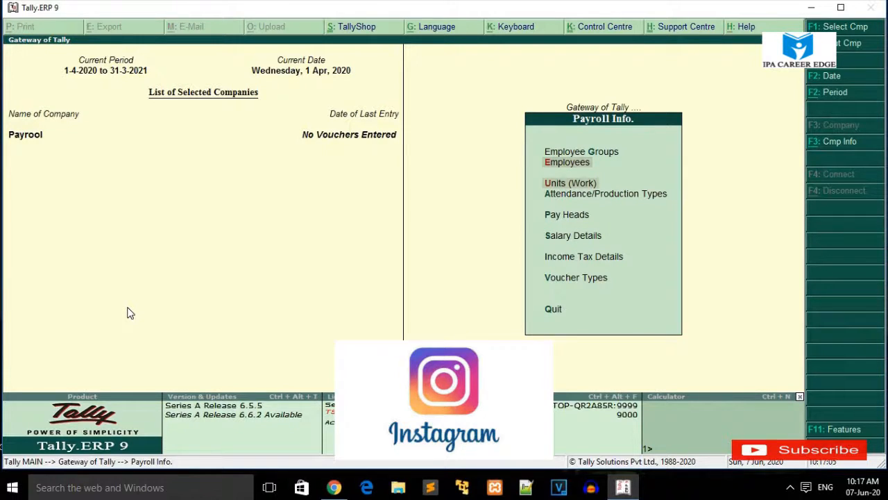
pyautogui.press('Up')
pyautogui.press('Up')
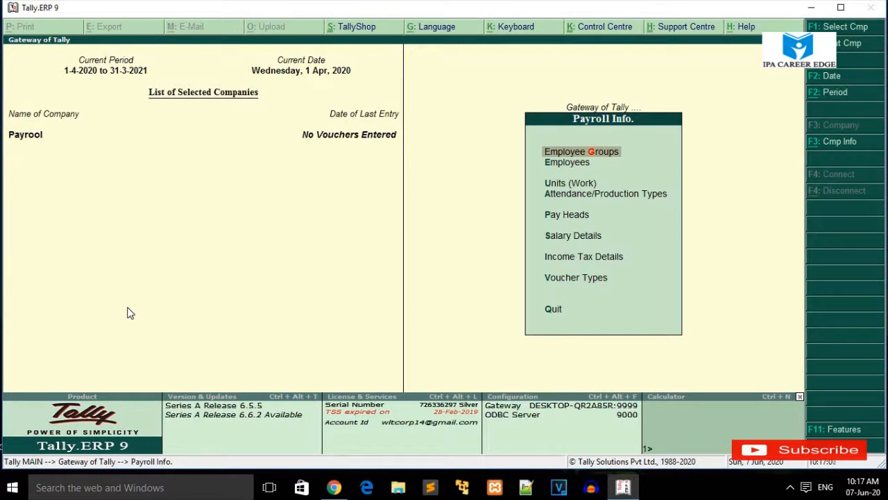
pyautogui.press('Down')
pyautogui.press('Down')
pyautogui.press('Down')
pyautogui.press('Down')
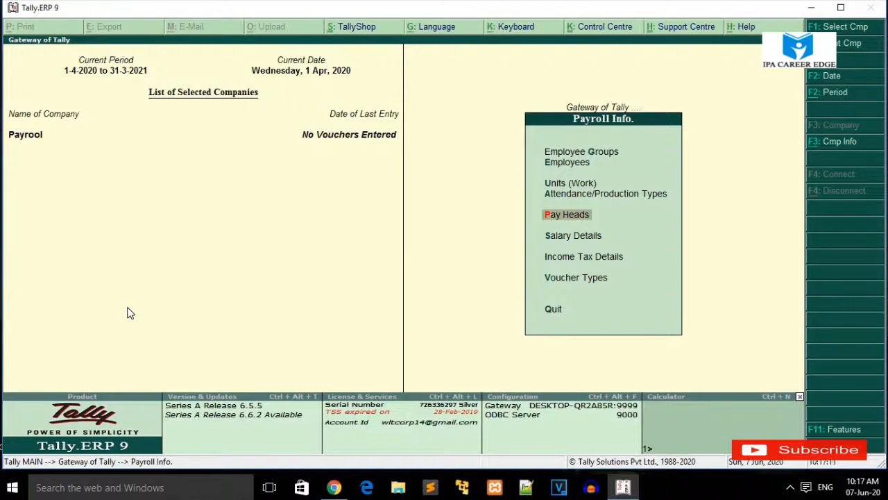
pyautogui.press('Return')
pyautogui.press('Down')
pyautogui.press('Down')
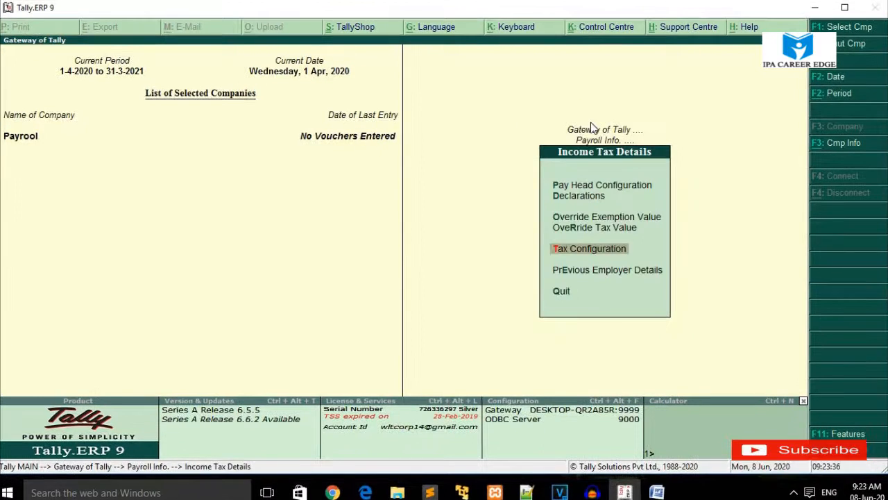
# Step: Examine the income tax Pay Head Configuration table, including components, calculation basis and TDS deduction settings
pyautogui.press('Escape')
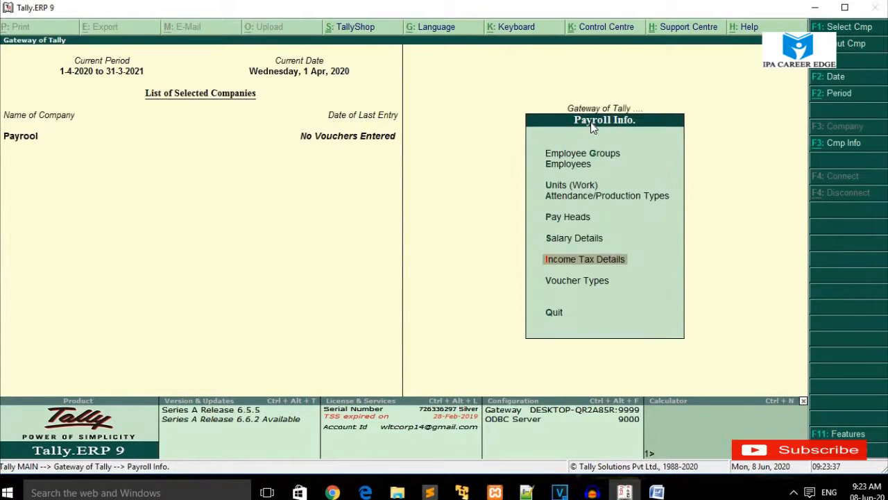
pyautogui.press('Return')
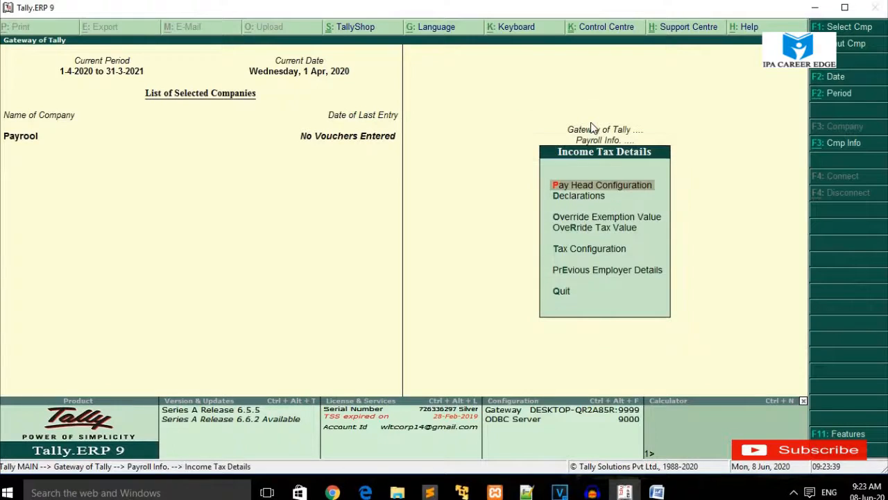
pyautogui.press('Return')
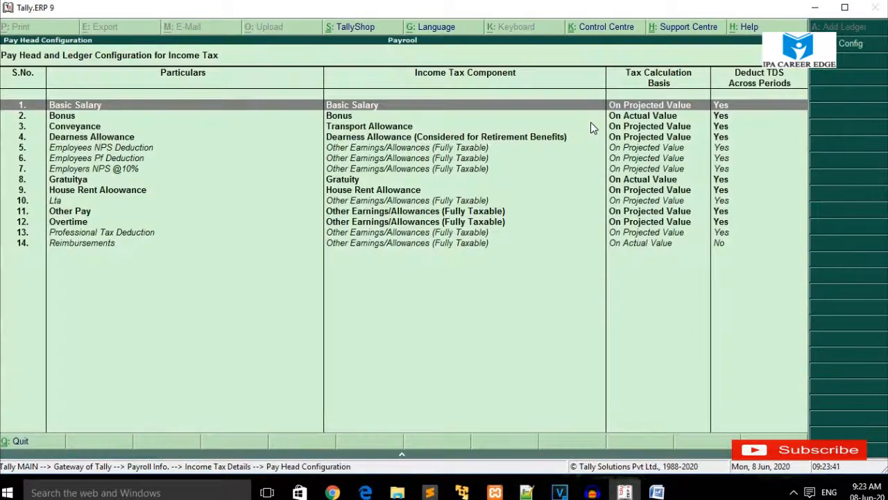
pyautogui.press('Escape')
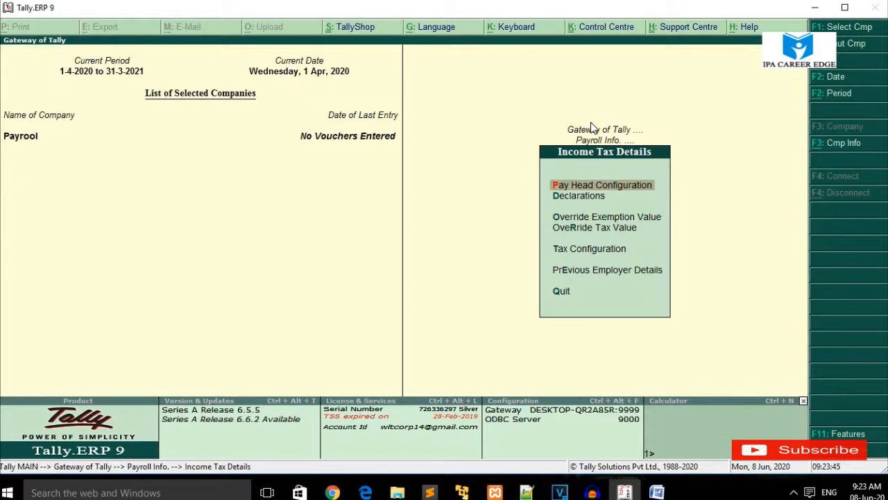
pyautogui.press('Return')
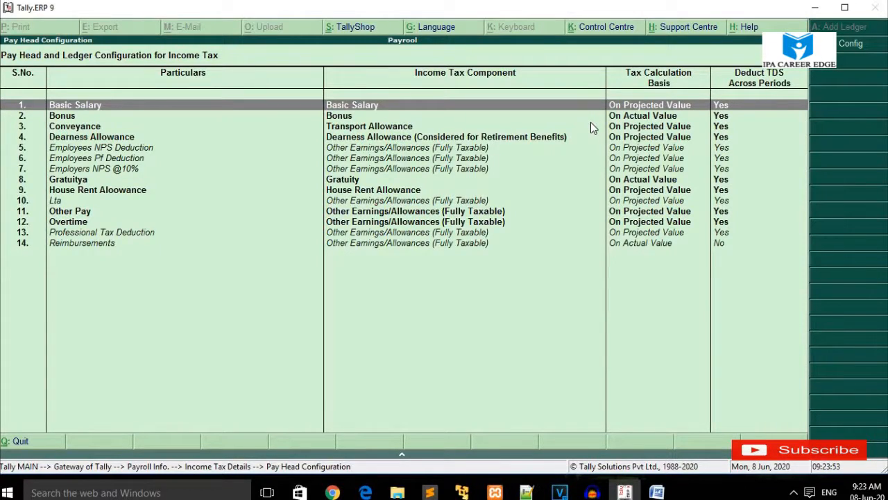
pyautogui.press('Escape')
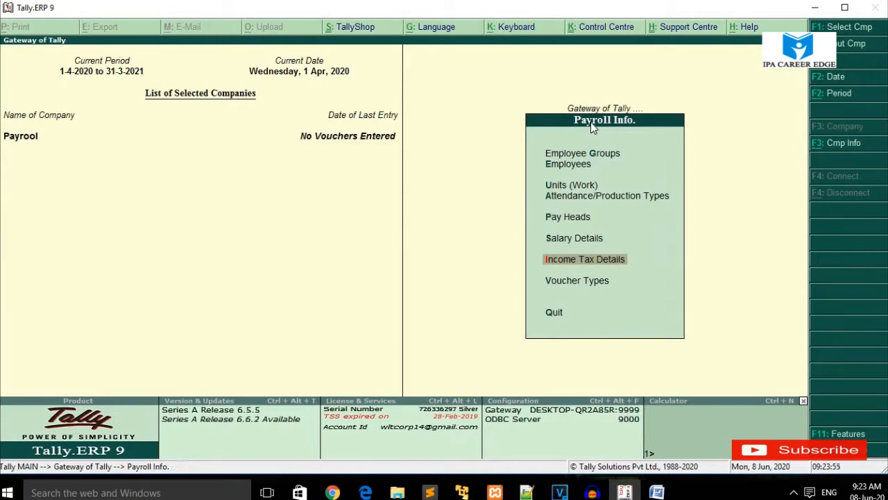
# Step: Return to the Pay Heads masters and view the pay heads that can be altered
pyautogui.press('Up')
pyautogui.press('Up')
pyautogui.press('Return')
pyautogui.press('Down')
pyautogui.press('Down')
pyautogui.press('Return')
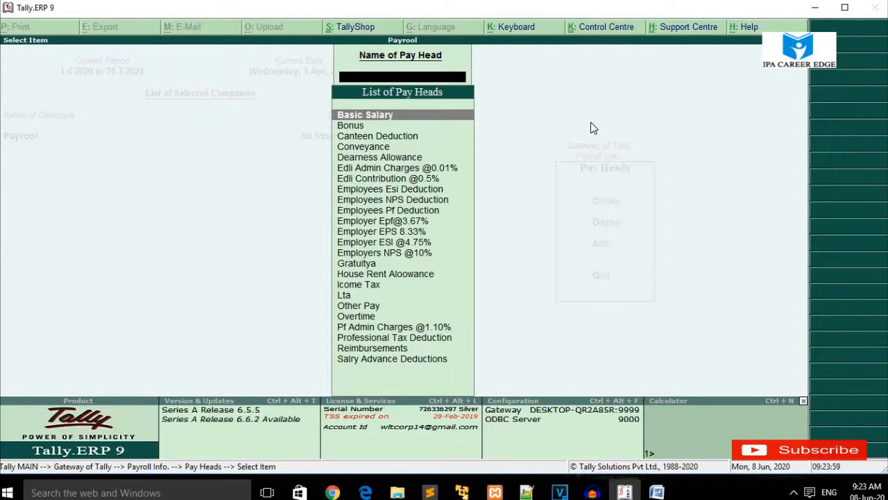
pyautogui.press('Escape')
pyautogui.press('Escape')
# Step: View the Define and Display options of the Salary Details masters
pyautogui.press('Down')
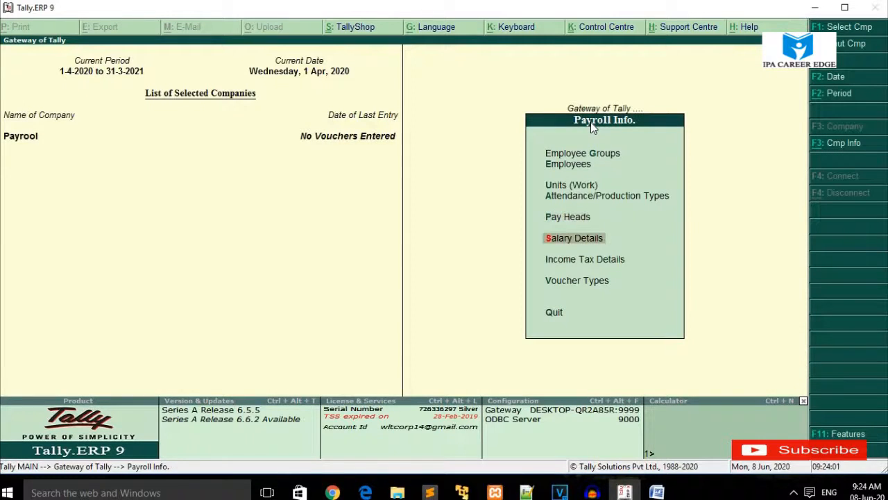
pyautogui.press('Return')
pyautogui.press('Down')
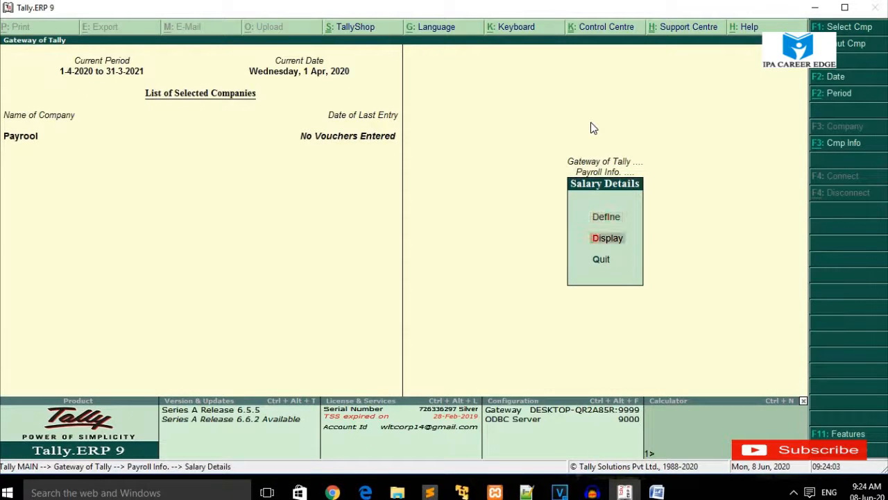
pyautogui.press('Escape')
# Step: Review the income tax component and tax calculation basis configured for the Basic Salary pay head, then return to Income Tax Details
pyautogui.press('Down')
pyautogui.press('Return')
pyautogui.press('Return')
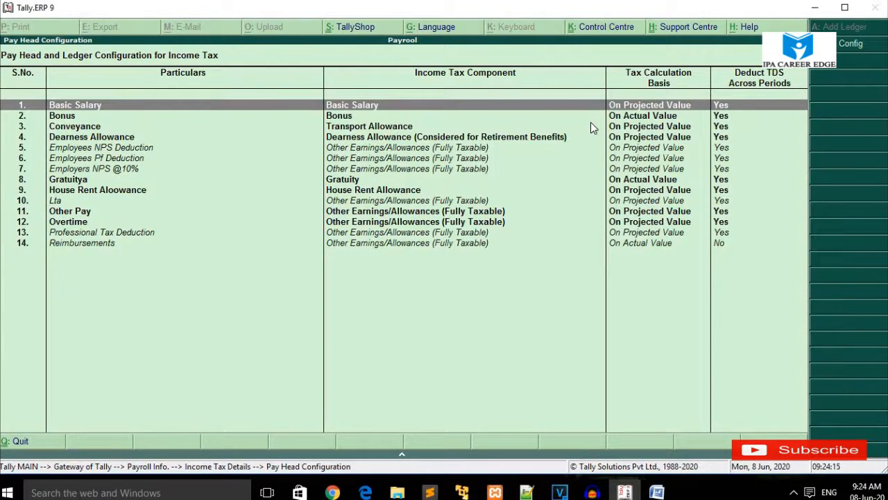
pyautogui.press('Return')
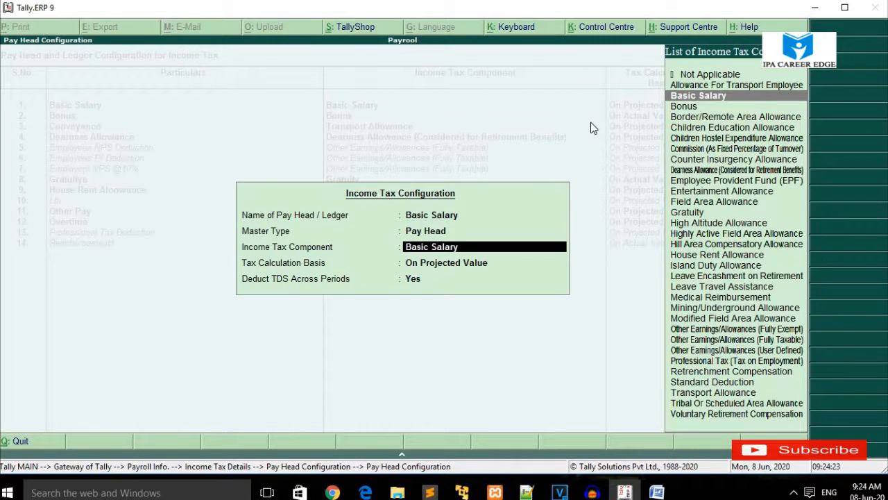
pyautogui.press('Return')
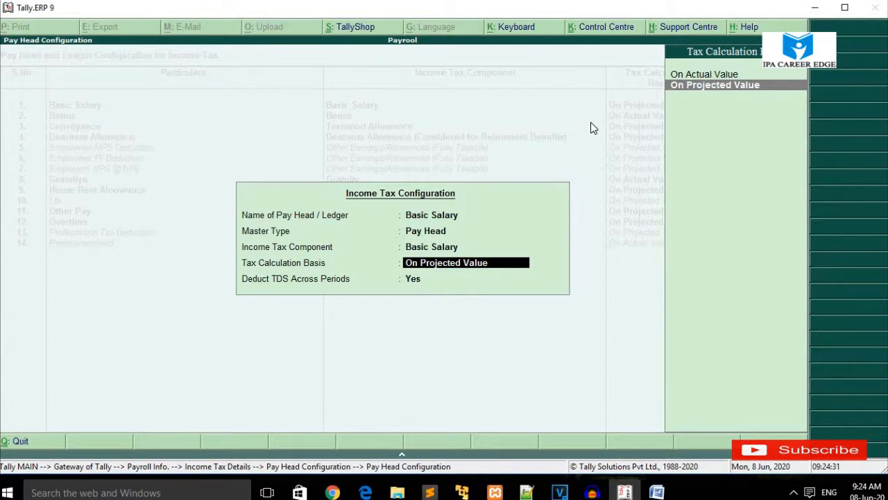
pyautogui.press('Return')
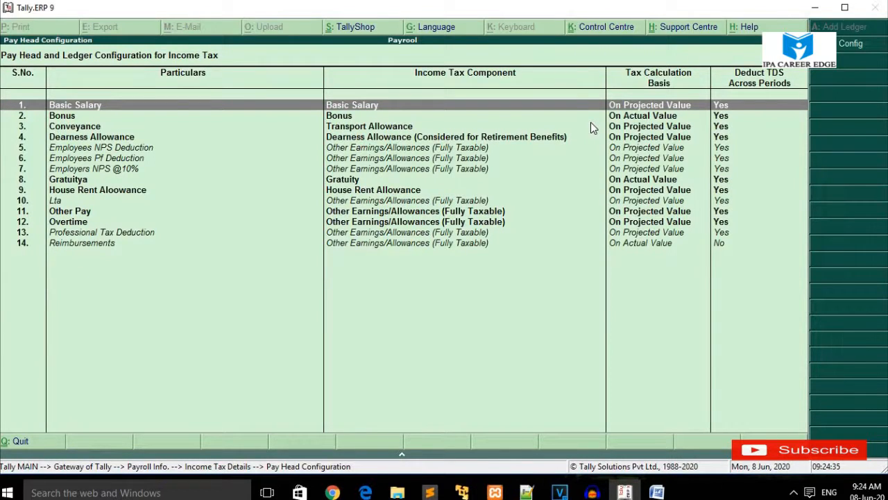
pyautogui.press('Escape')
pyautogui.press('Down')
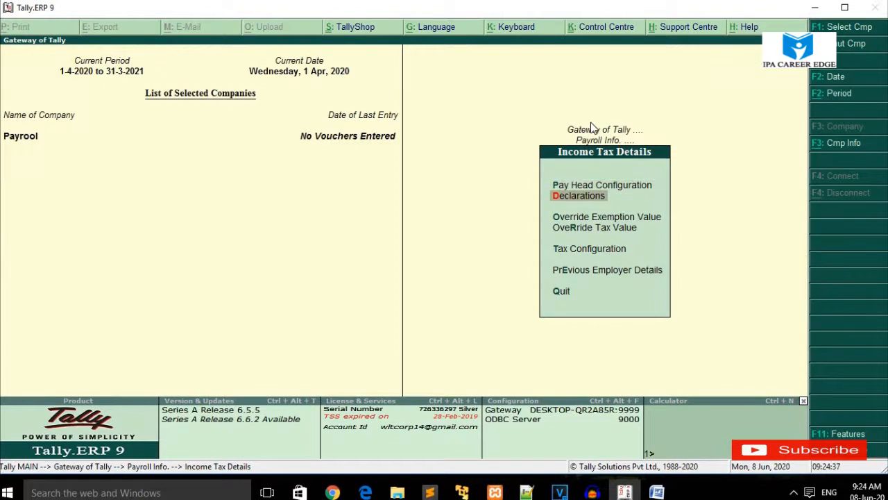
# Step: Open the income tax Declarations list, consult the HRA exemption rules in the Word document, and return to Tally
pyautogui.press('Return')
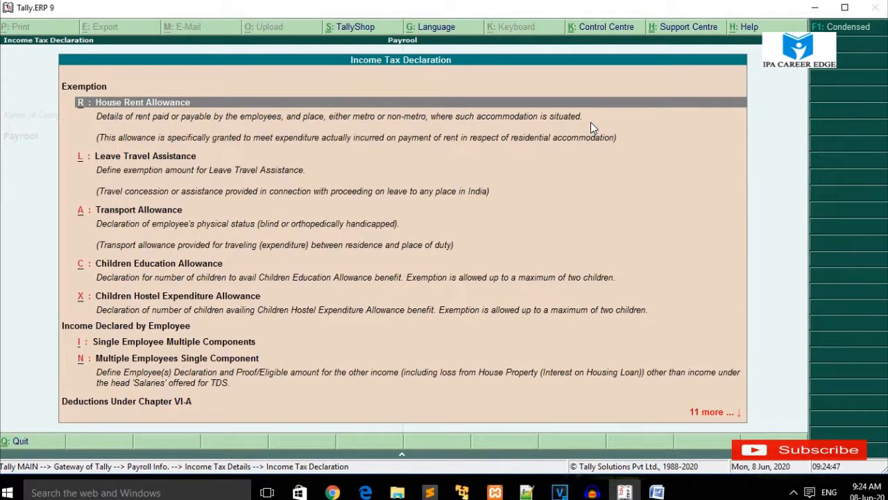
pyautogui.click(657, 492)
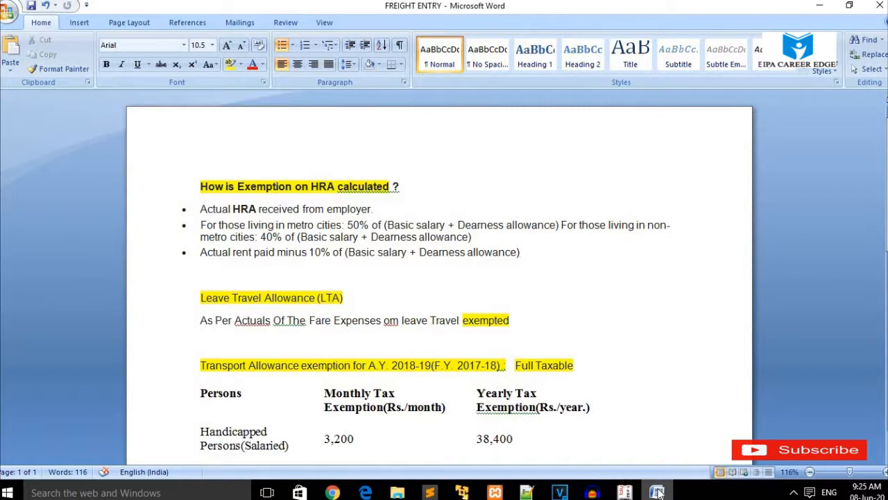
pyautogui.click(658, 492)
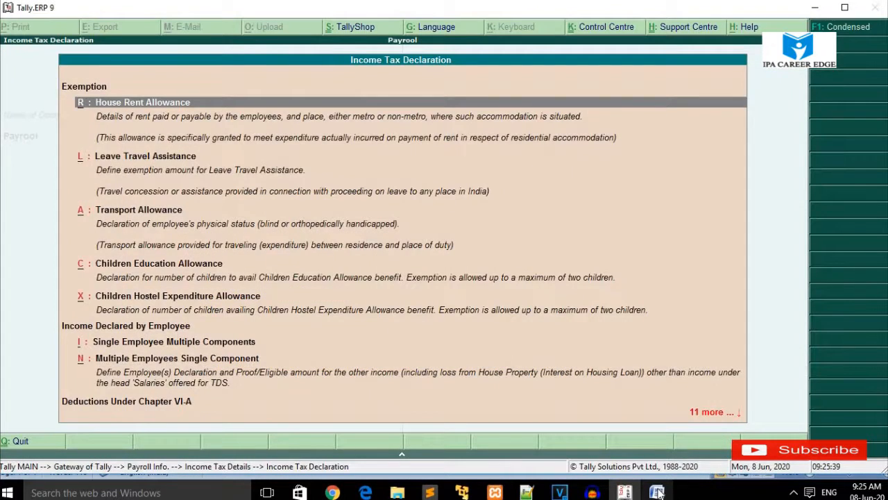
# Step: Open the House Rent Allowance declaration for the individual employee and set its effective date to 1-4-2020
pyautogui.press('Return')
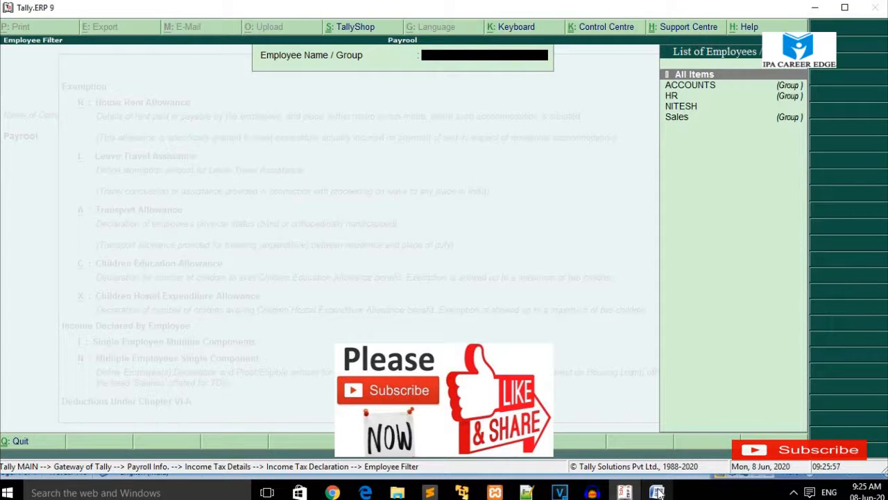
pyautogui.press('Down')
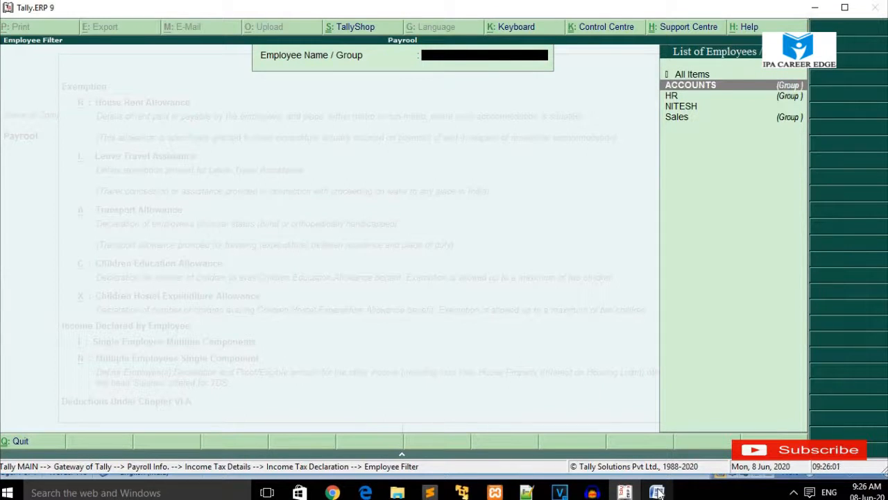
pyautogui.press('Down')
pyautogui.press('Down')
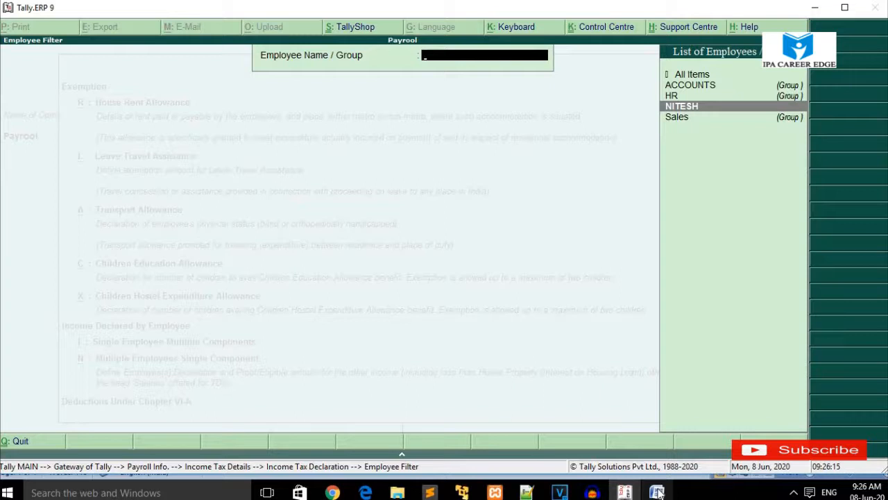
pyautogui.press('Return')
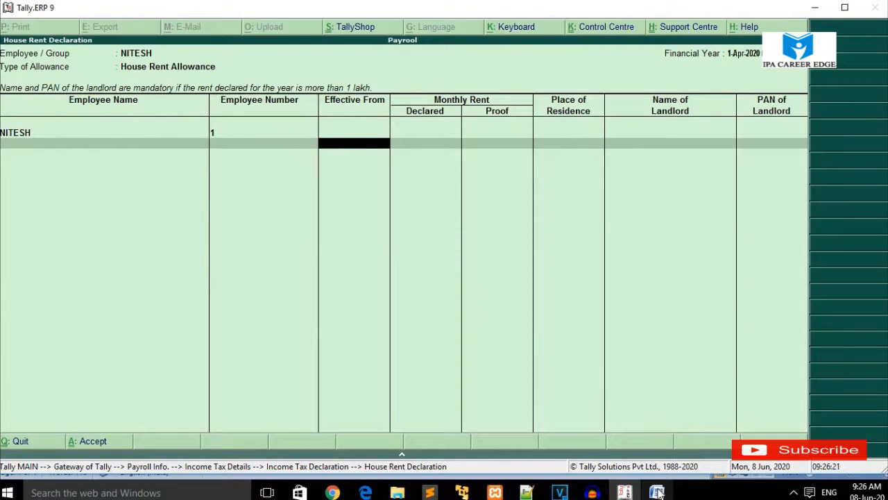
pyautogui.write('1')
pyautogui.press('Return')
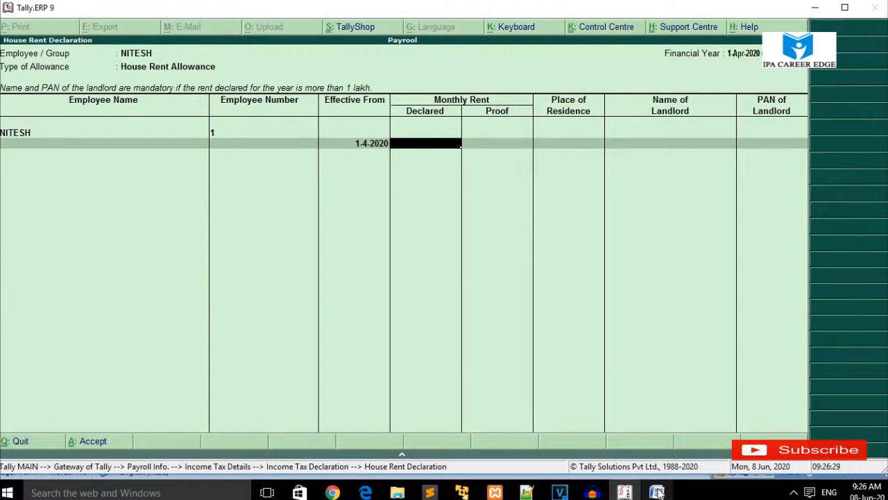
# Step: Set both the declared monthly rent and the proof amount to 8,000 in the House Rent Allowance declaration
pyautogui.write('1')
pyautogui.press('BackSpace')
pyautogui.write('50000')
pyautogui.press('Return')
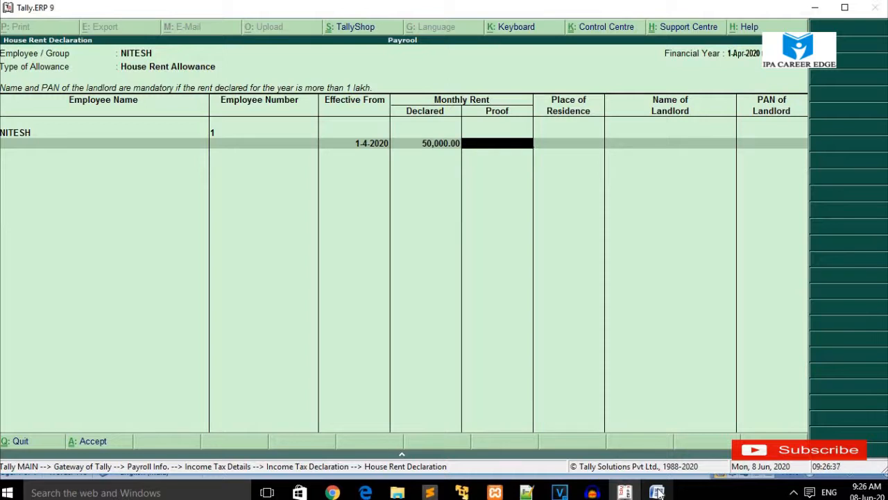
pyautogui.press('BackSpace')
pyautogui.write('8000')
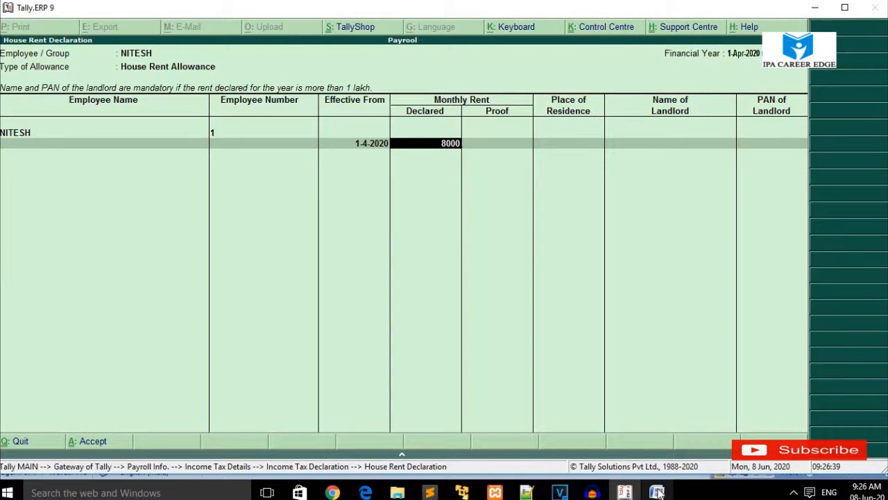
pyautogui.press('Return')
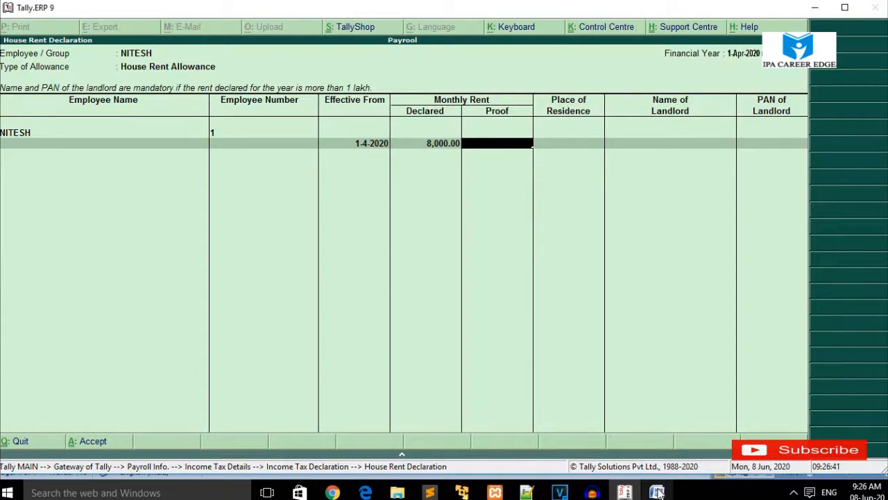
pyautogui.write('8000')
pyautogui.press('Return')
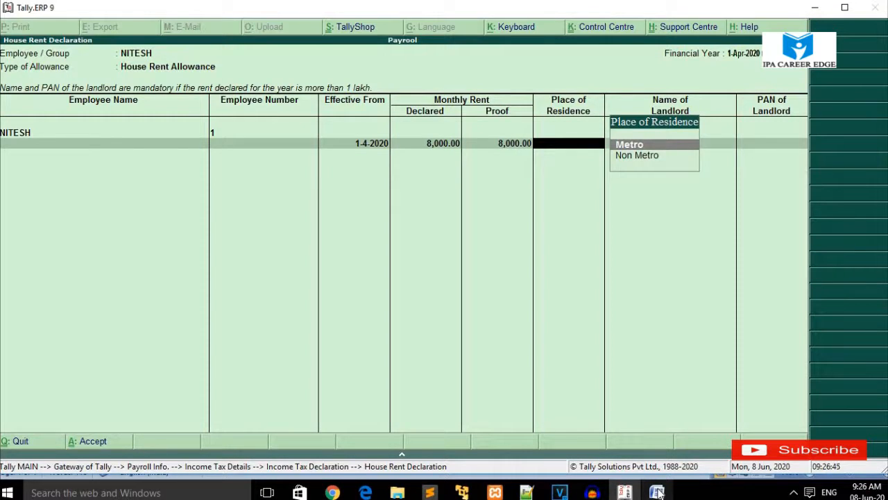
# Step: Set the employee's place of residence to Metro and enter the landlord's name
pyautogui.press('Return')
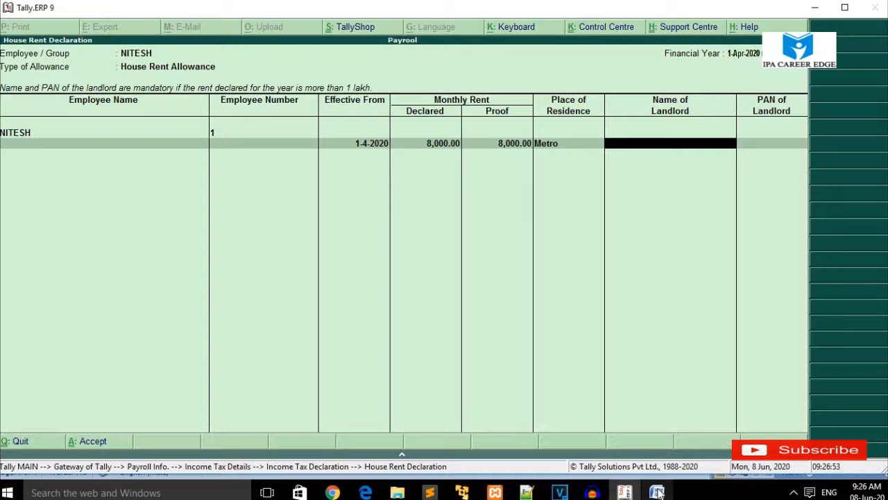
pyautogui.write('Ram')
pyautogui.press('Return')
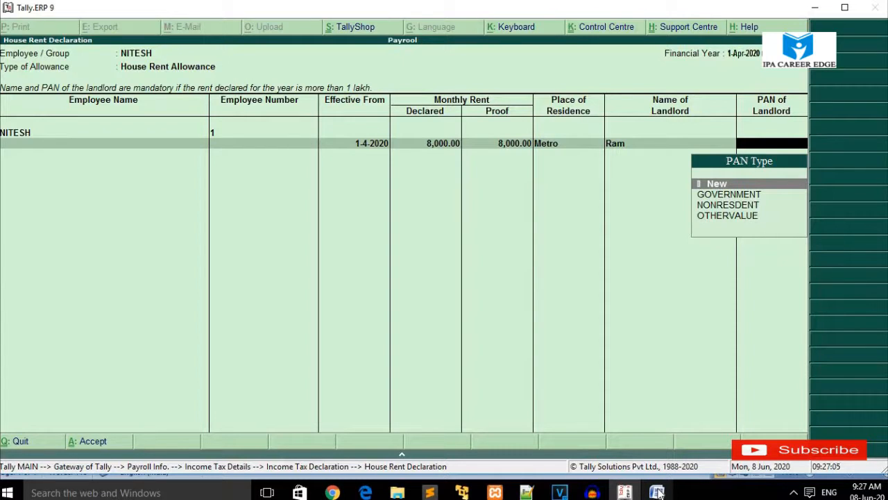
# Step: View the new PAN entry for the landlord, and quit the house rent declaration without saving
pyautogui.press('Return')
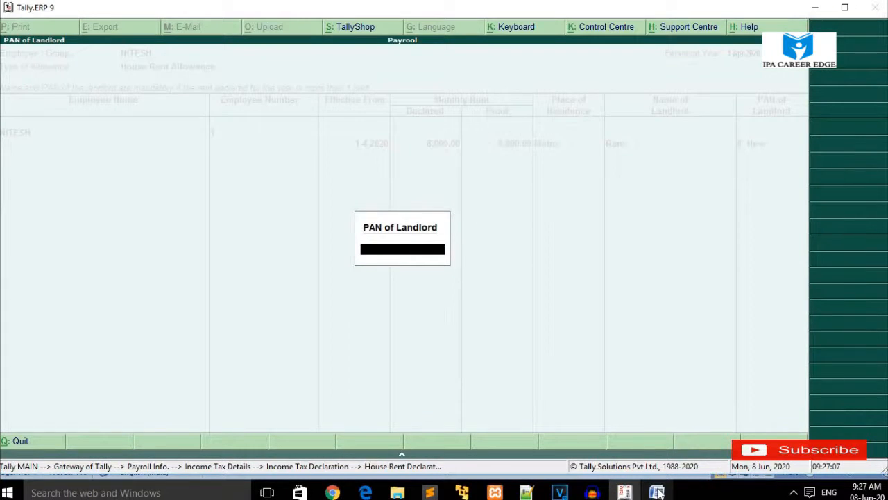
pyautogui.press('Escape')
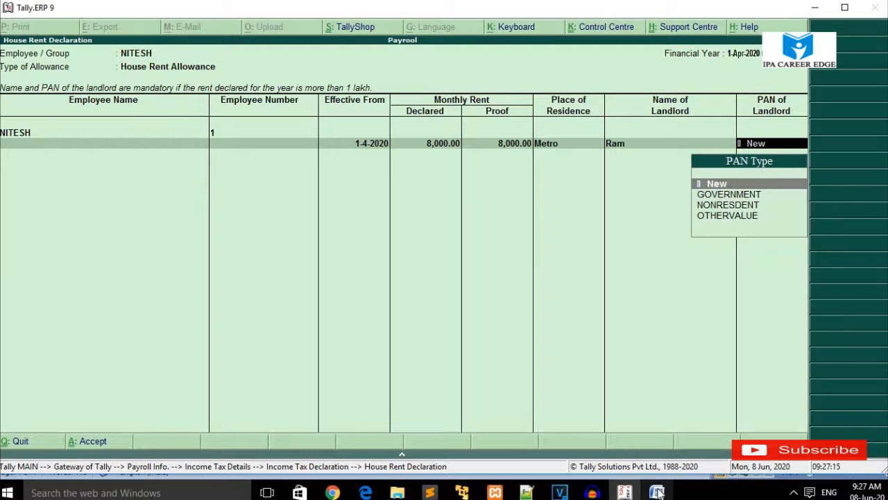
pyautogui.press('Escape')
pyautogui.press('Return')
pyautogui.press('Escape')
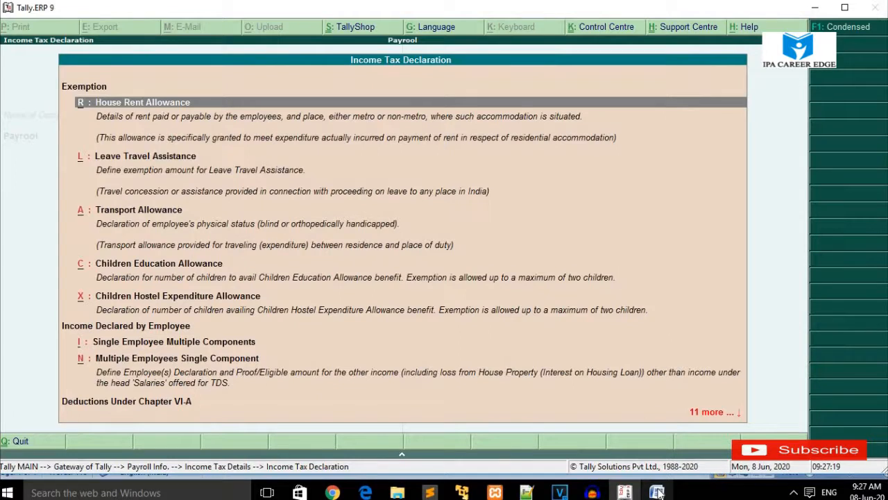
# Step: Go to Leave Travel Assistance, check its exemption rule in the Word document, and return to Tally
pyautogui.press('Down')
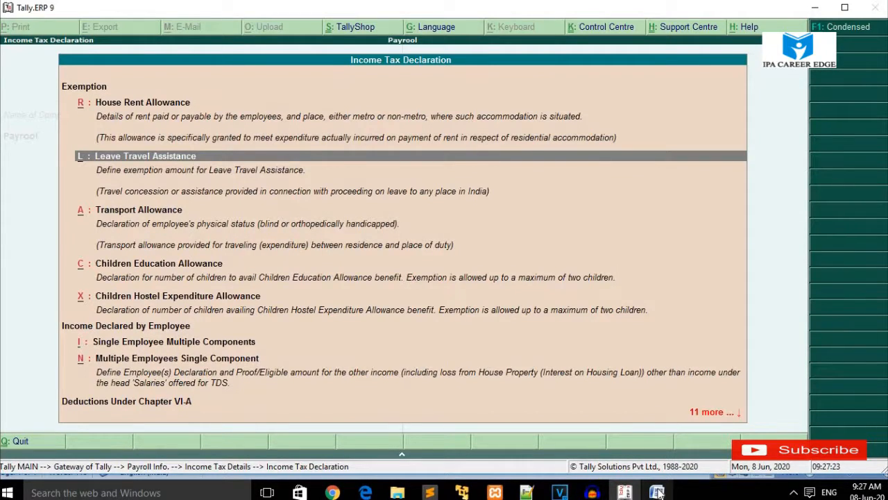
pyautogui.click(658, 492)
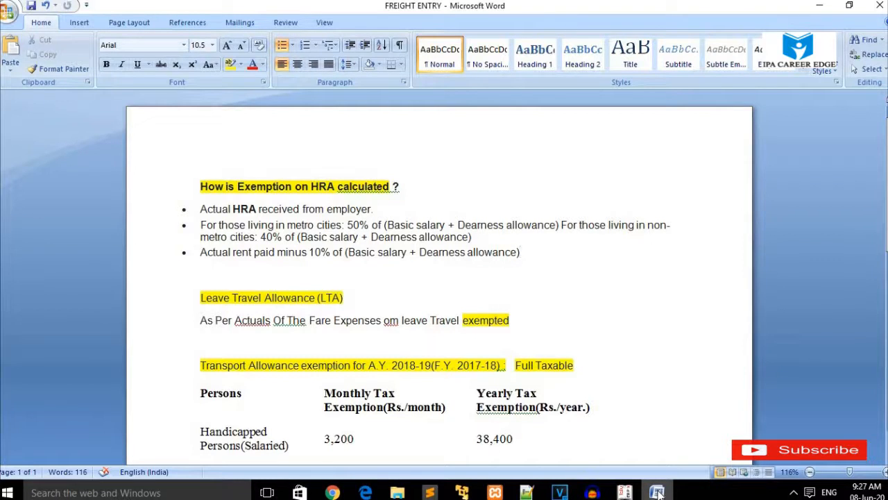
pyautogui.click(658, 493)
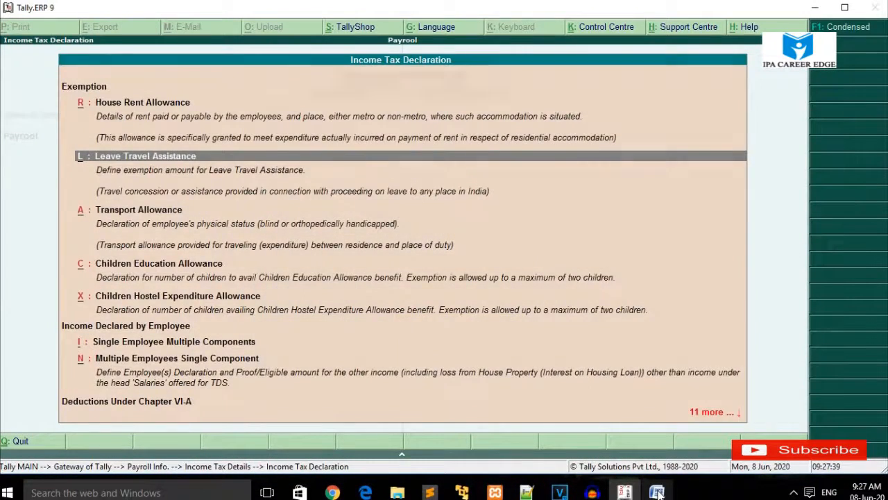
# Step: Try a Leave Travel Assistance exemption for the individual employee effective from 1-4-2020, and quit without completing it
pyautogui.press('Return')
pyautogui.press('Return')
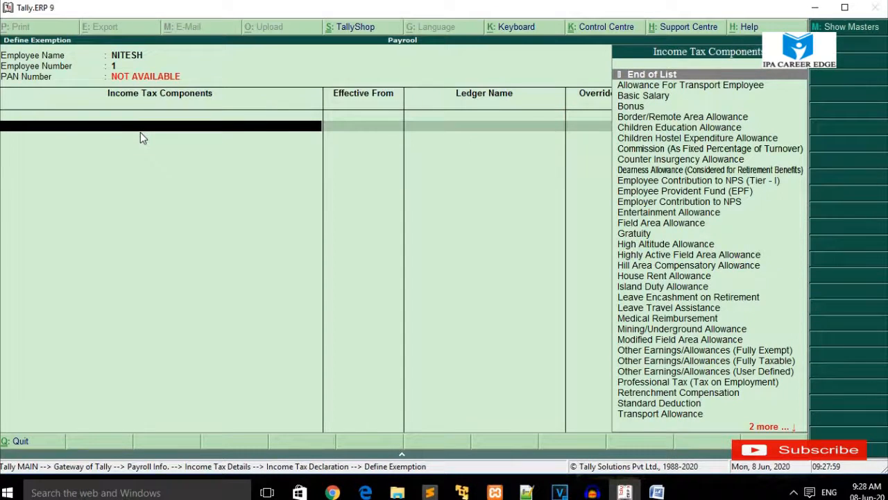
pyautogui.write('L')
pyautogui.press('Down')
pyautogui.press('Return')
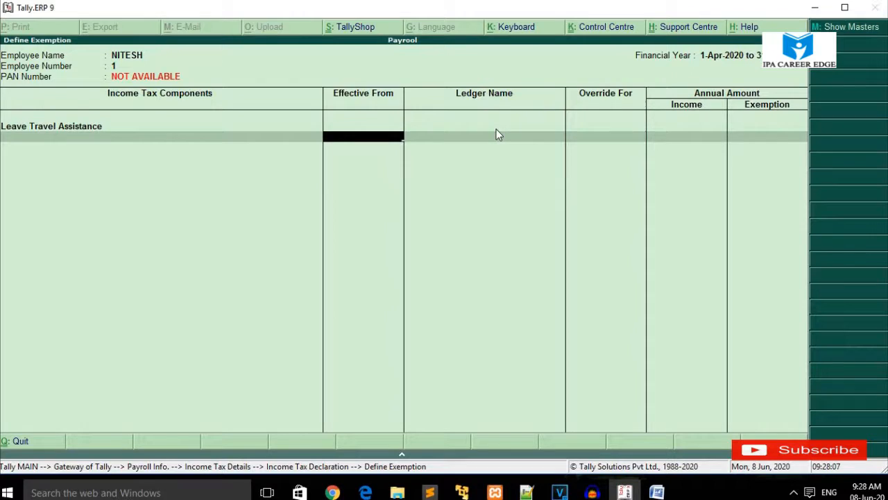
pyautogui.write('1')
pyautogui.press('Return')
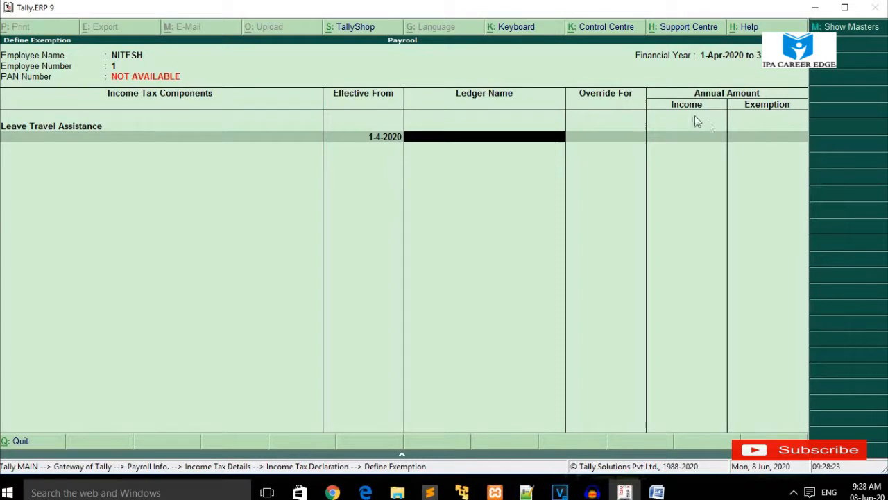
pyautogui.press('Escape')
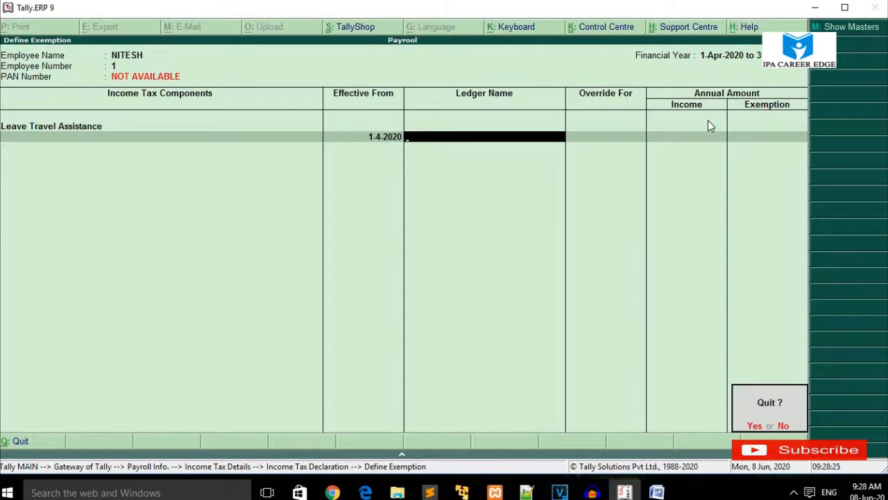
pyautogui.press('Return')
pyautogui.press('Escape')
# Step: Preview the Transport Allowance employee selection, check the Transport Allowance exemption amounts in the Word document, and return to Tally
pyautogui.press('Down')
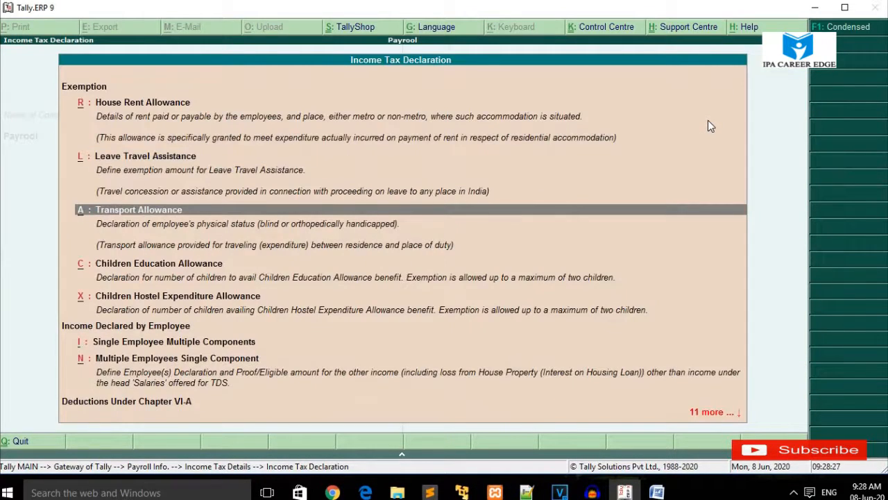
pyautogui.click(295, 209)
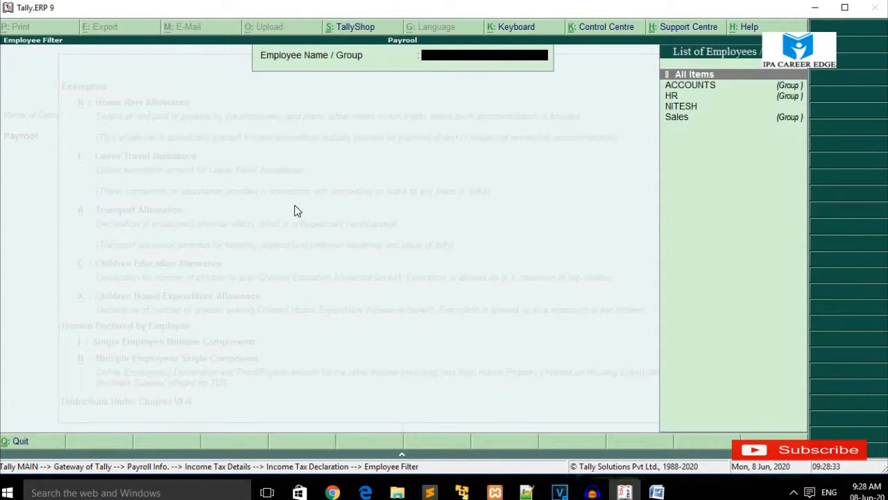
pyautogui.press('Escape')
pyautogui.click(652, 495)
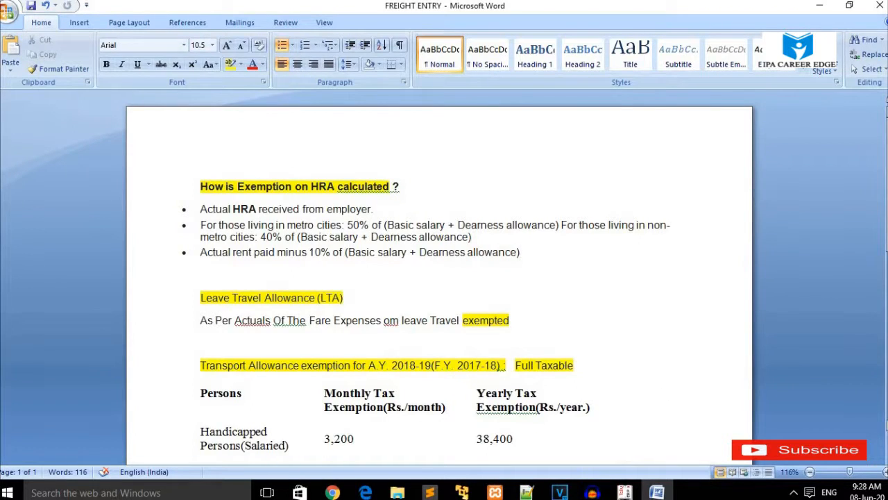
pyautogui.scroll(-2, 439, 277)
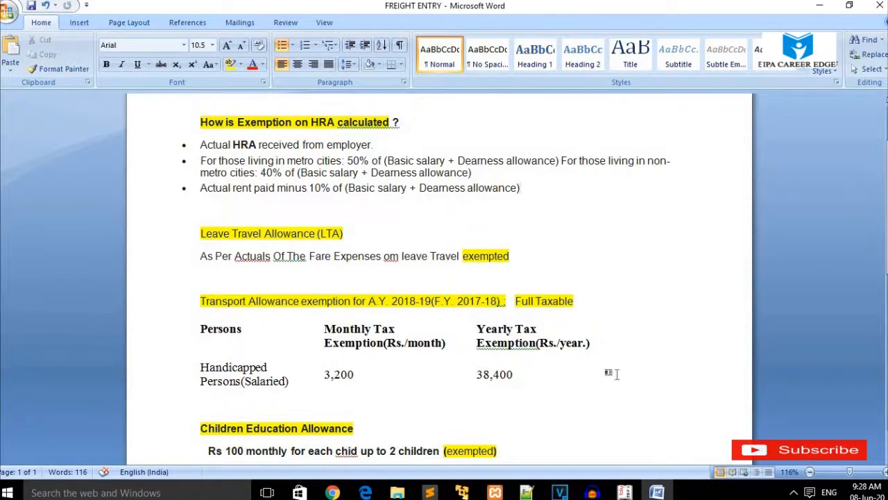
pyautogui.click(624, 493)
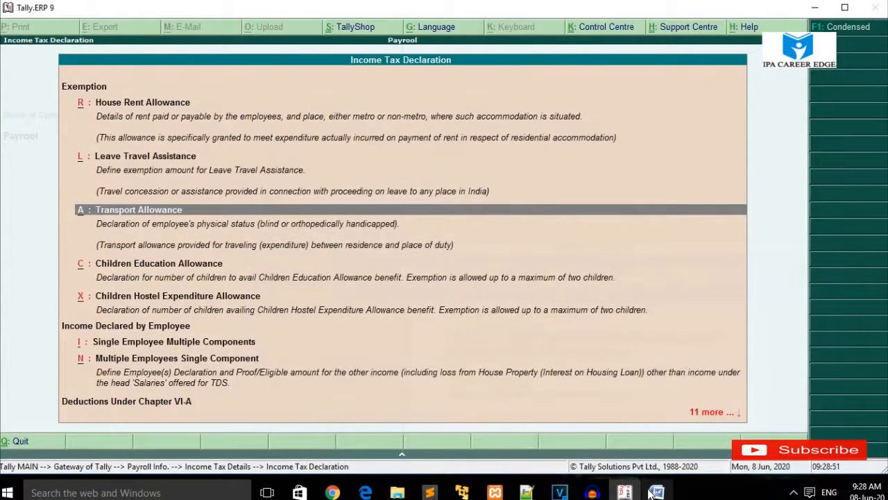
# Step: Declare the individual employee's Transport Allowance effective from 1-4-2020 with the employee status Others, and accept the declaration
pyautogui.press('Return')
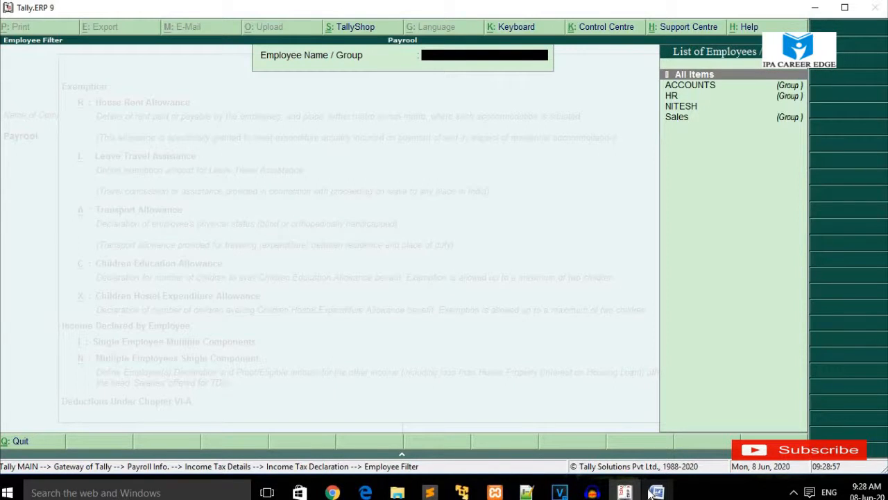
pyautogui.press('Down')
pyautogui.press('Down')
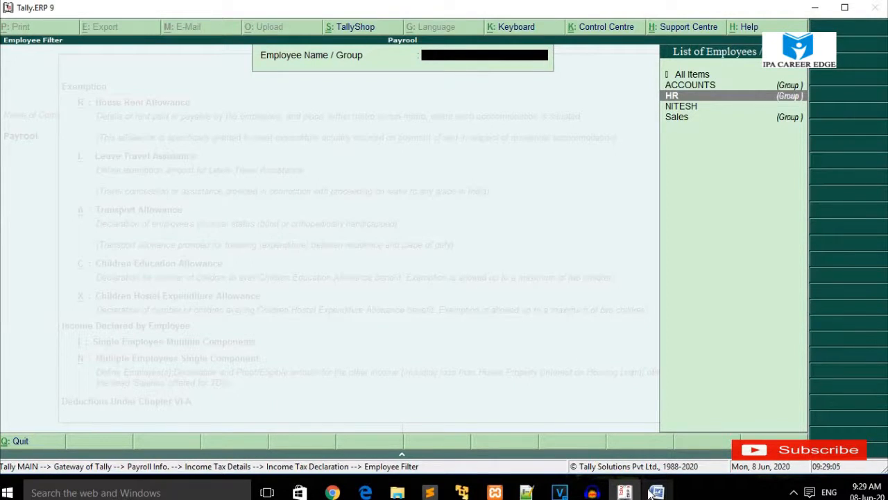
pyautogui.press('Down')
pyautogui.press('Return')
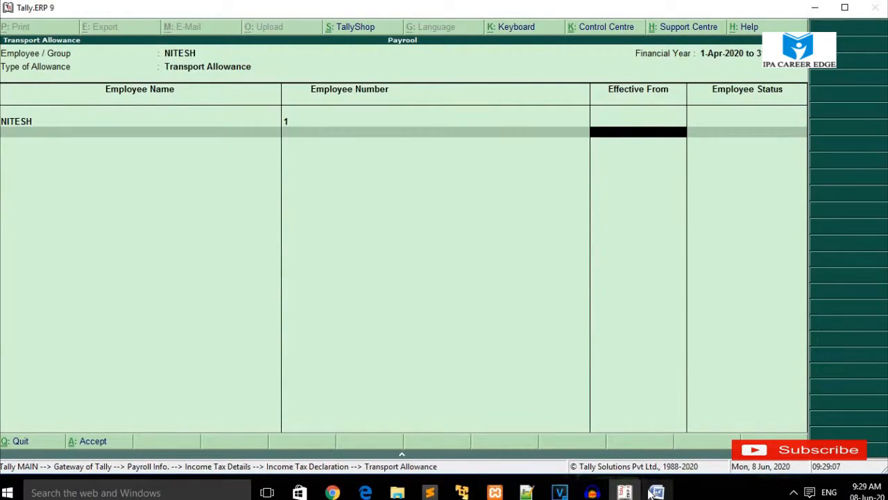
pyautogui.write('1')
pyautogui.press('Return')
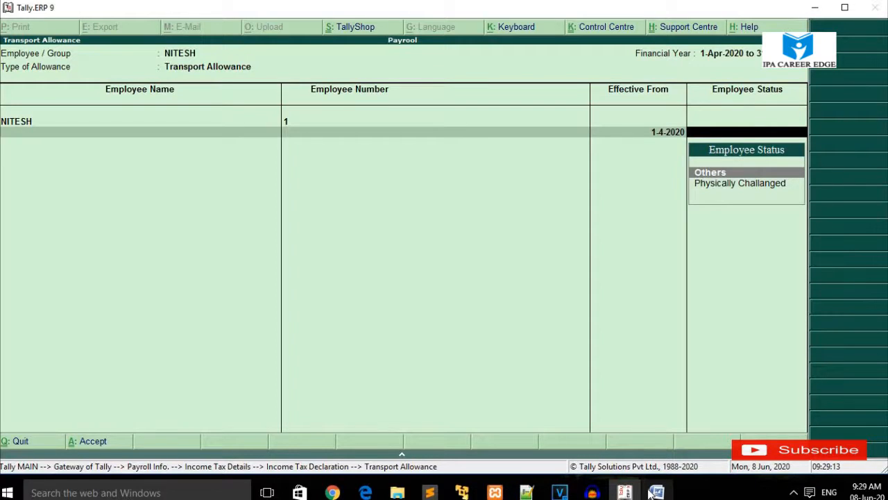
pyautogui.press('Return')
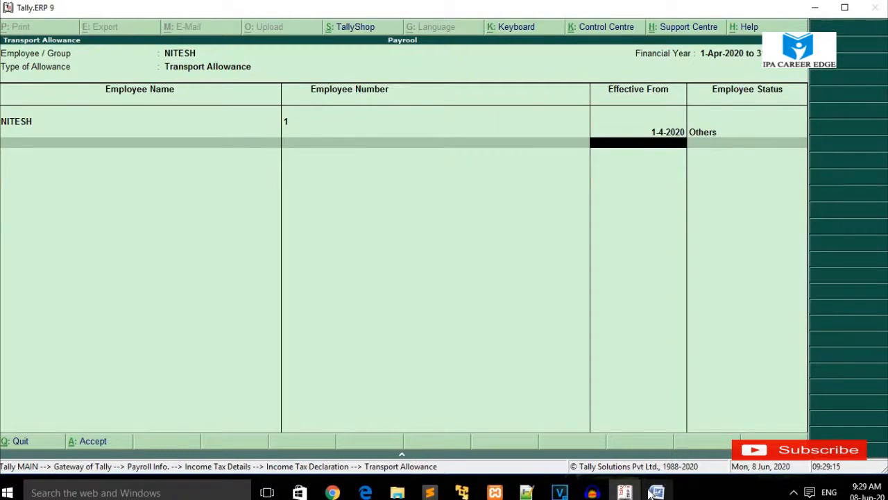
pyautogui.press('Return')
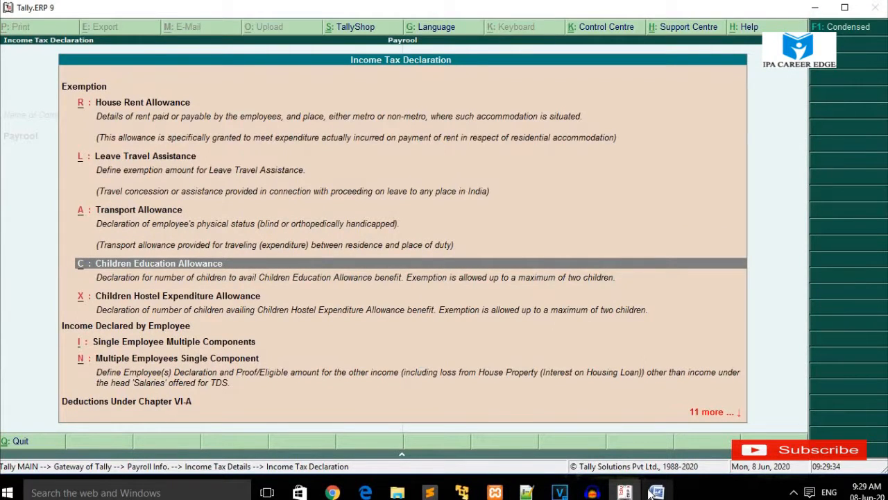
# Step: Check the Children Education Allowance and Children Hostel Allowance exemption rules in the Word document, and return to Tally
pyautogui.click(656, 493)
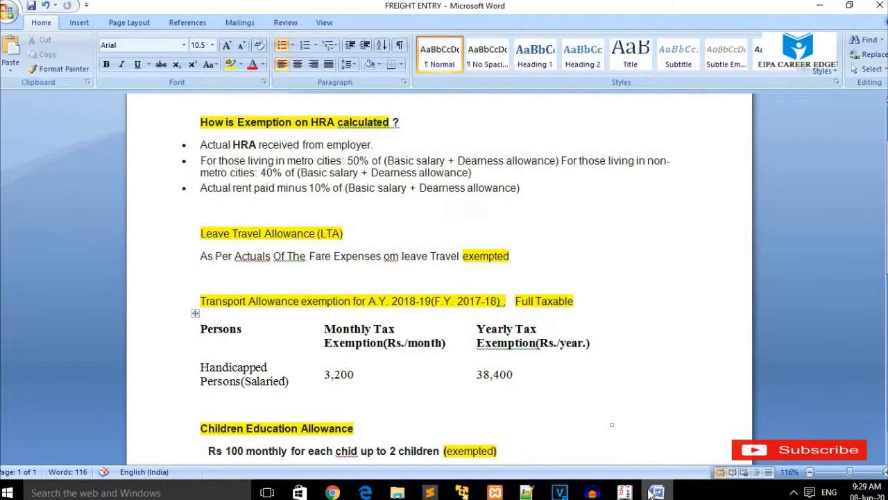
pyautogui.moveTo(887, 181); pyautogui.dragTo(887, 211)
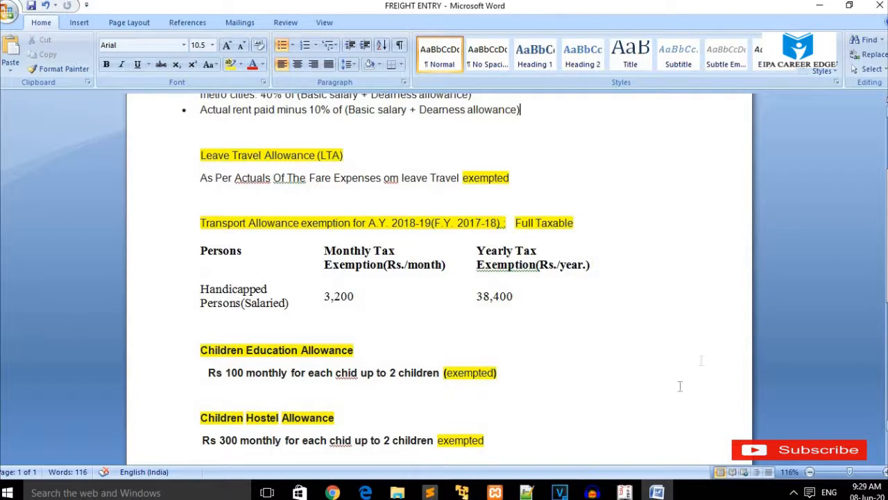
pyautogui.moveTo(624, 491)
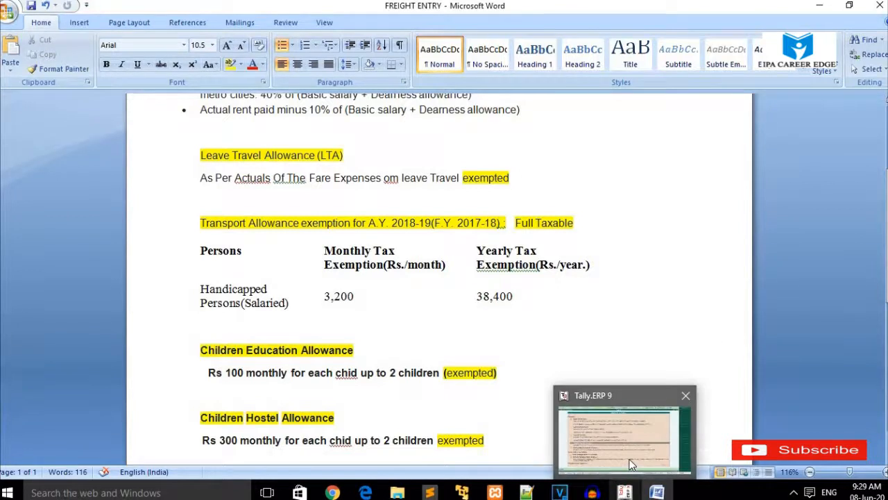
pyautogui.click(632, 463)
# Step: Declare the individual employee's Children Education Allowance effective from 1-4-2020 for 2 children
pyautogui.press('Return')
pyautogui.press('Down')
pyautogui.press('Down')
pyautogui.press('Down')
pyautogui.press('Return')
pyautogui.write('1-4')
pyautogui.press('Return')
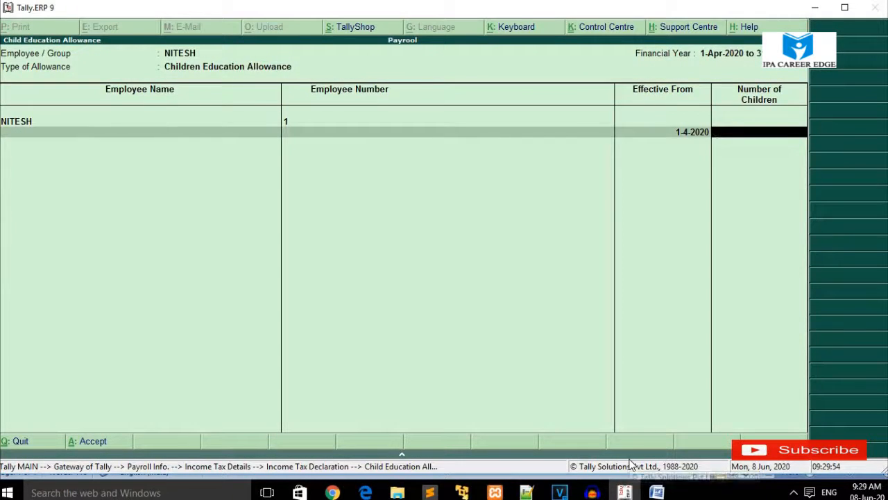
pyautogui.write('2')
pyautogui.press('Return')
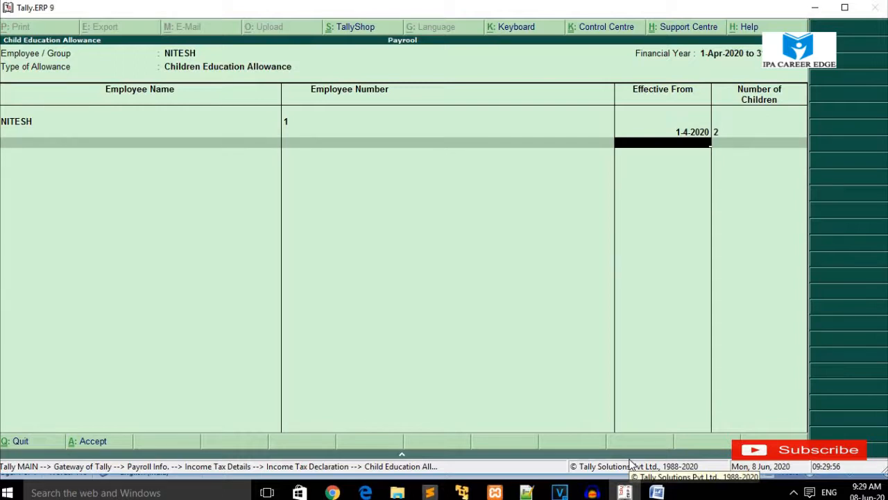
pyautogui.write('1-4-2020')
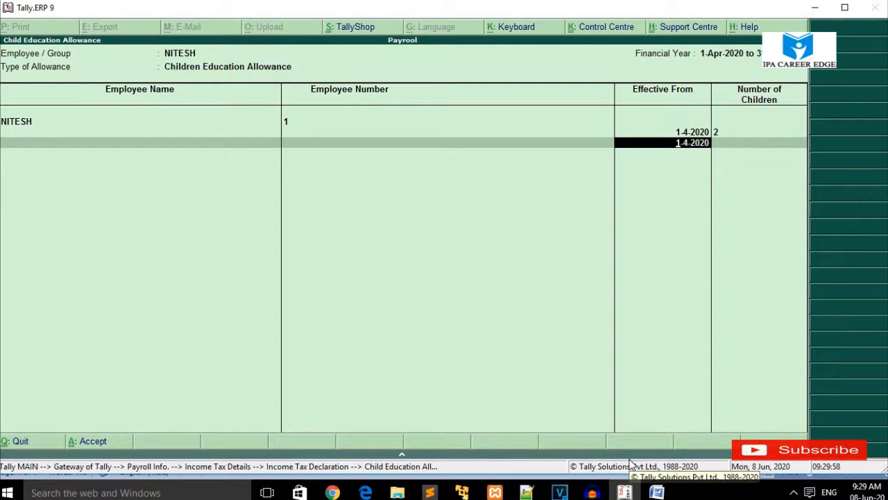
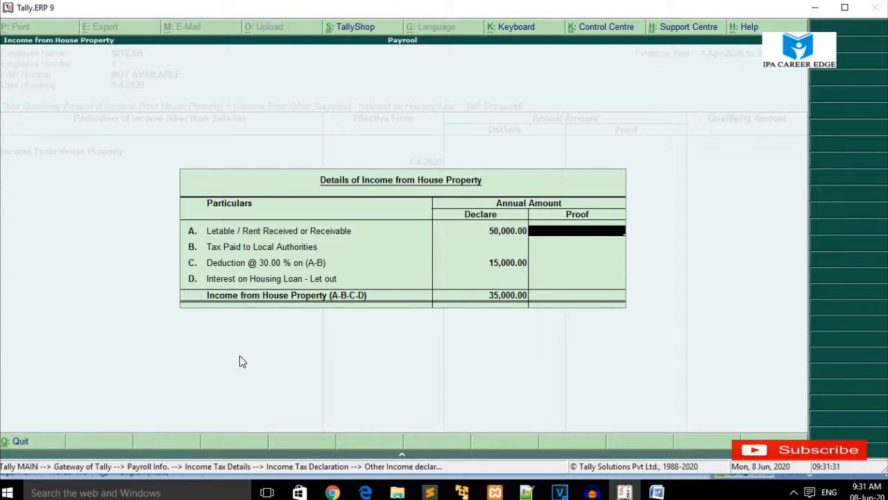
# Step: Try house property details with 50,000 rent proof, 5,000 local tax declared and as proof, and 50,000 declared loan interest, and quit the declaration
pyautogui.write('50000')
pyautogui.press('Return')
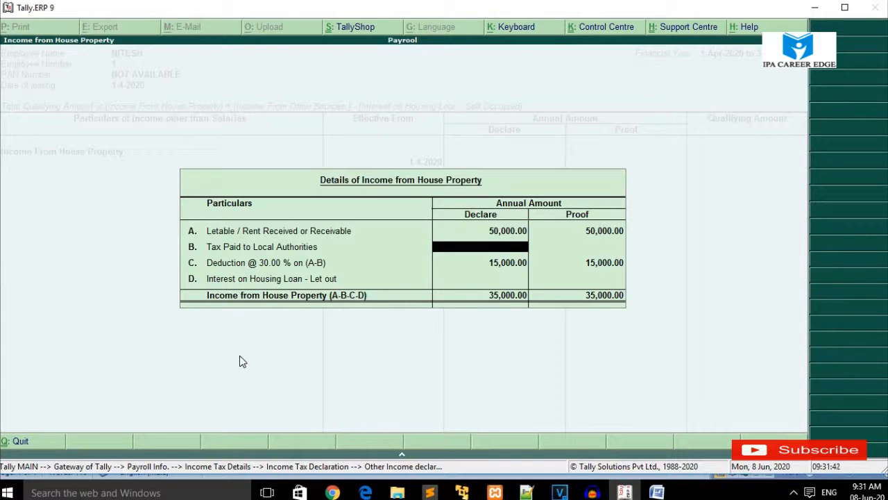
pyautogui.write('5000')
pyautogui.press('Return')
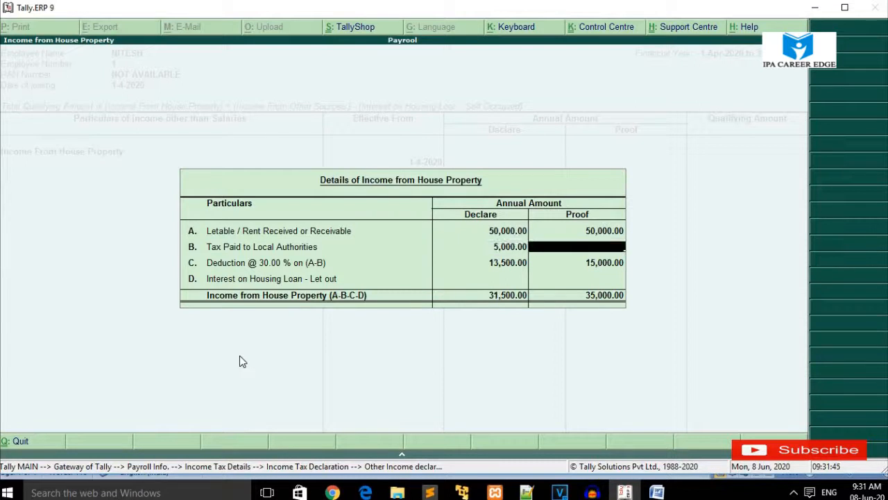
pyautogui.write('5,00')
pyautogui.write('000')
pyautogui.press('Return')
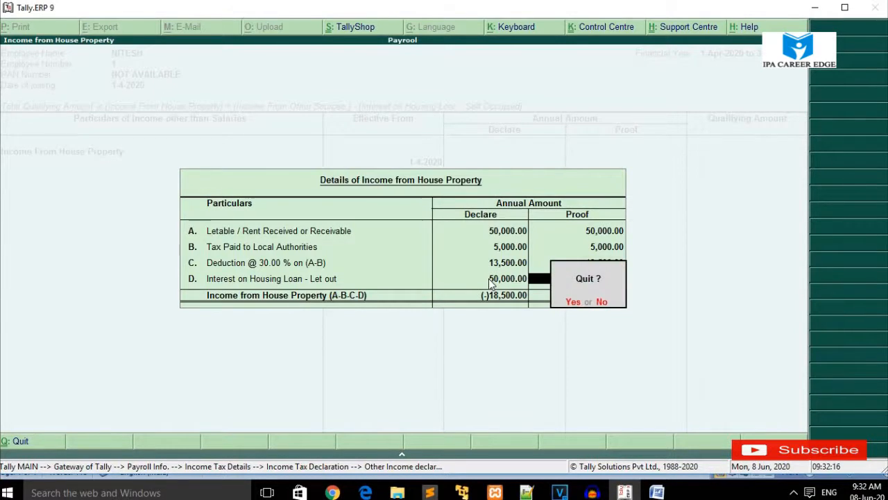
pyautogui.press('Return')
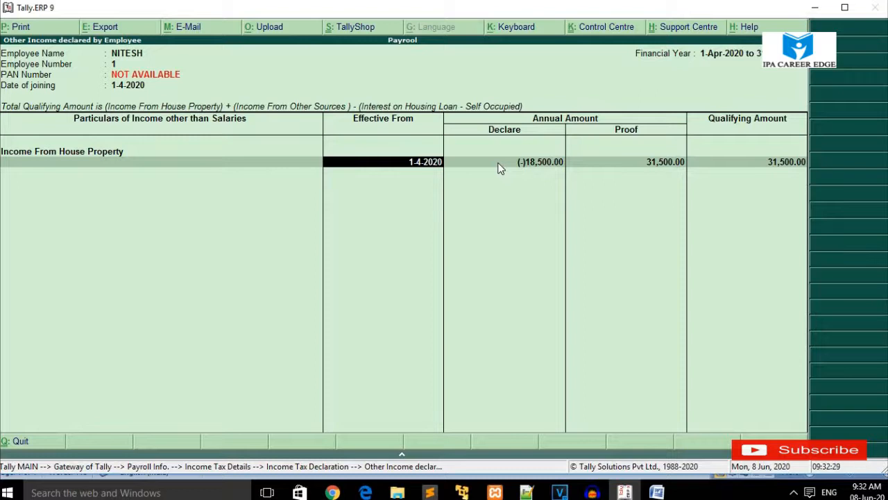
pyautogui.press('Escape')
pyautogui.press('Escape')
# Step: Preview Multiple Employees Single Component under Income Declared by Employee, and go to the single-employee option for Chapter VI-A investments
pyautogui.press('Down')
pyautogui.press('Down')
pyautogui.press('Up')
pyautogui.press('Up')
pyautogui.press('Down')
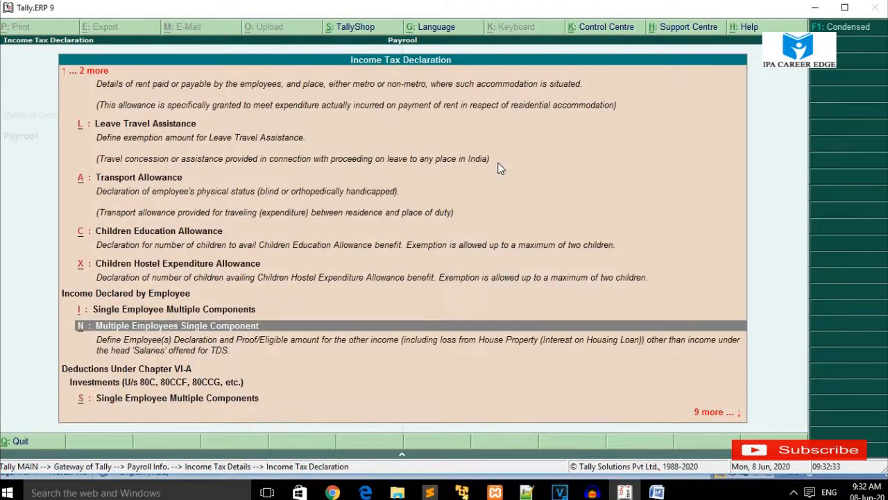
pyautogui.press('Return')
pyautogui.press('Escape')
pyautogui.press('Down')
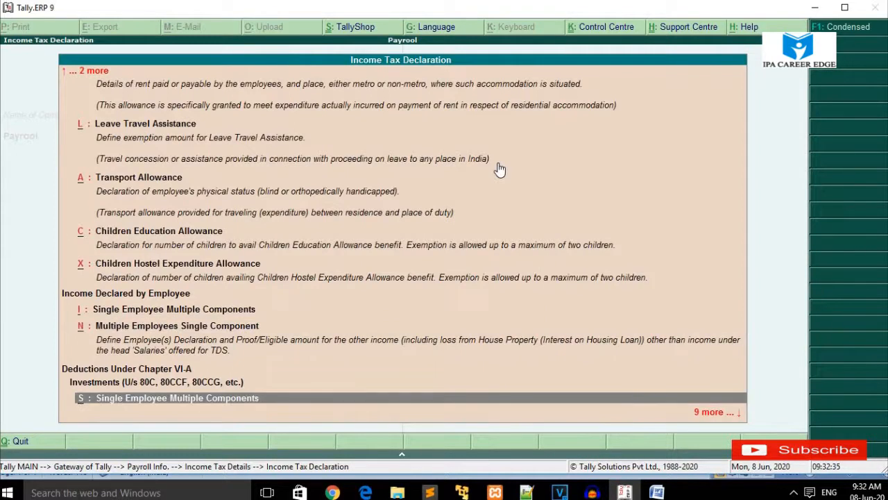
pyautogui.press('Down')
pyautogui.press('Up')
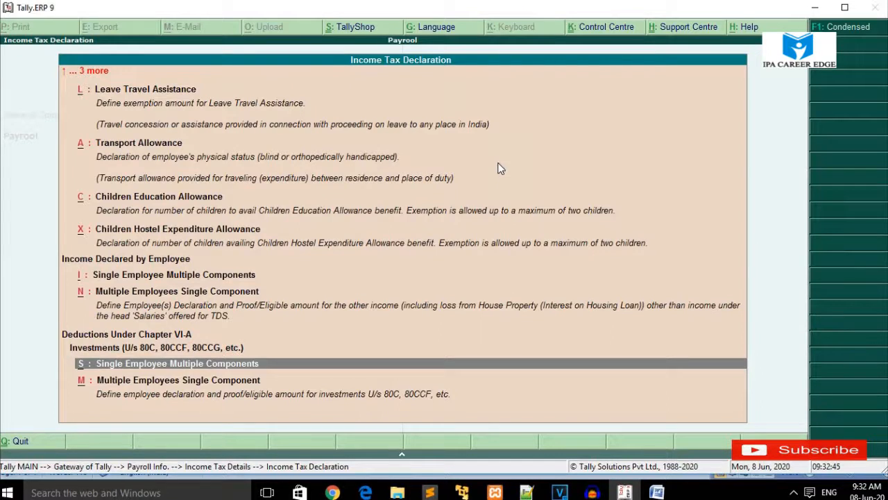
# Step: Open the single-employee investment declaration for the individual employee and add Tuition Fees as an investment
pyautogui.press('Return')
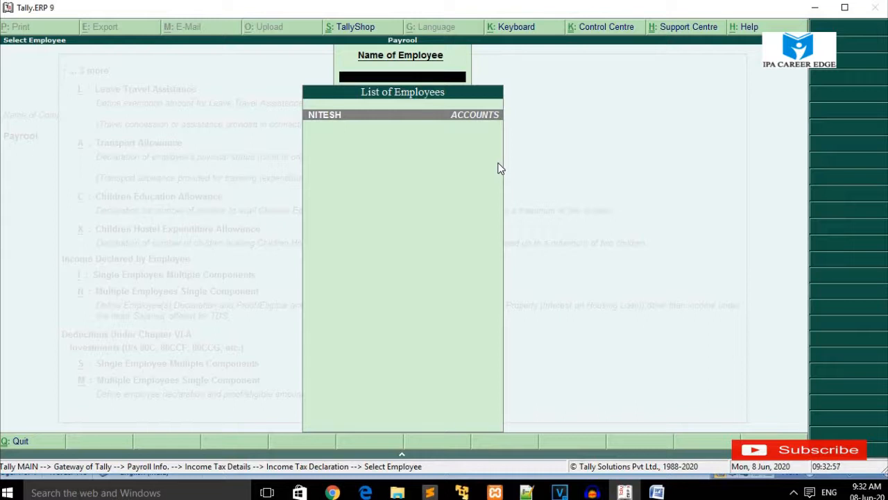
pyautogui.press('Return')
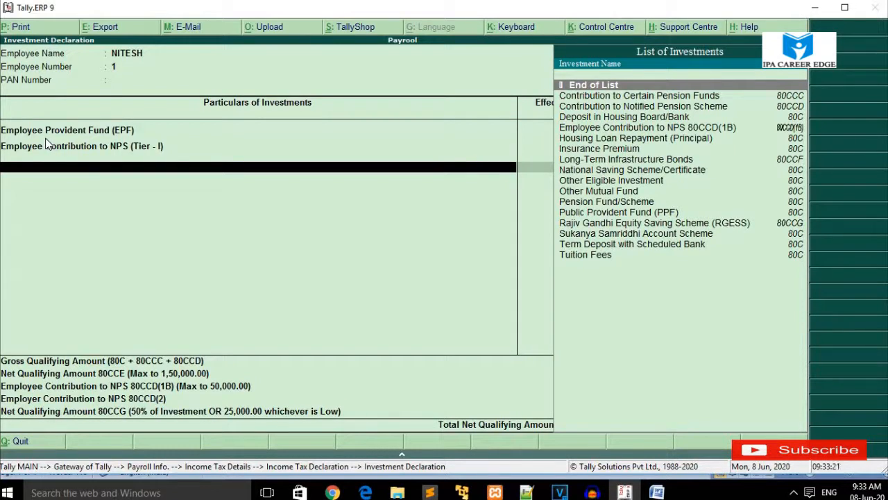
pyautogui.press('Down')
pyautogui.press('Down')
pyautogui.press('Down')
pyautogui.press('Down')
pyautogui.press('Down')
pyautogui.press('Down')
pyautogui.press('Down')
pyautogui.press('Down')
pyautogui.press('Down')
pyautogui.press('Down')
pyautogui.press('Down')
pyautogui.press('Down')
pyautogui.press('Down')
pyautogui.press('Down')
pyautogui.press('Down')
pyautogui.press('Down')
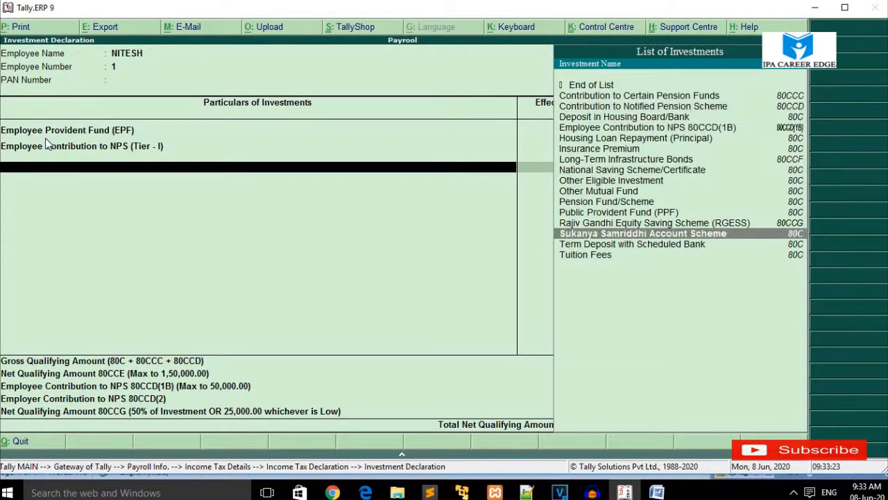
pyautogui.press('Return')
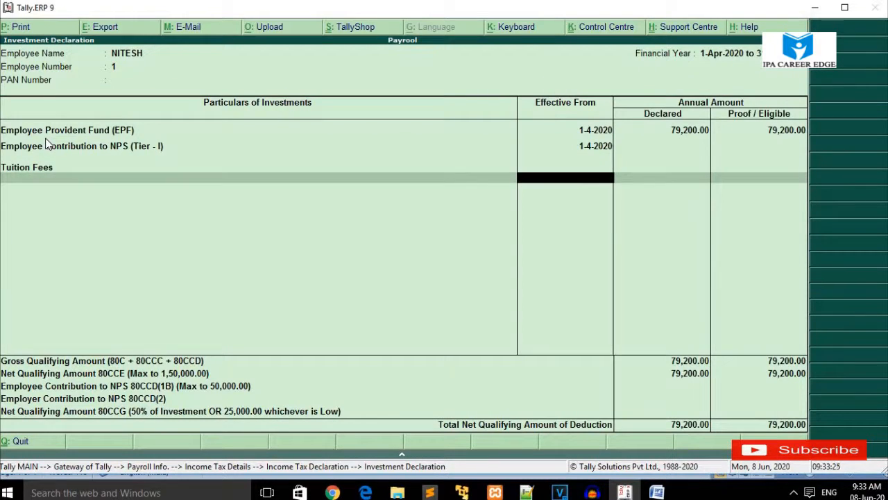
# Step: Make Tuition Fees effective from 1-4-2020 with 5,000 as both the declared and the proof/eligible amount
pyautogui.press('Return')
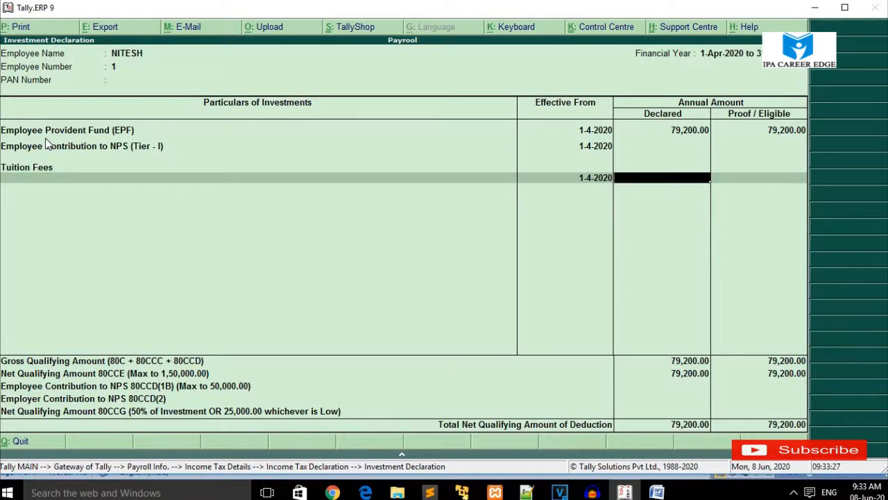
pyautogui.write('5000')
pyautogui.press('Return')
pyautogui.write('5000')
pyautogui.press('Return')
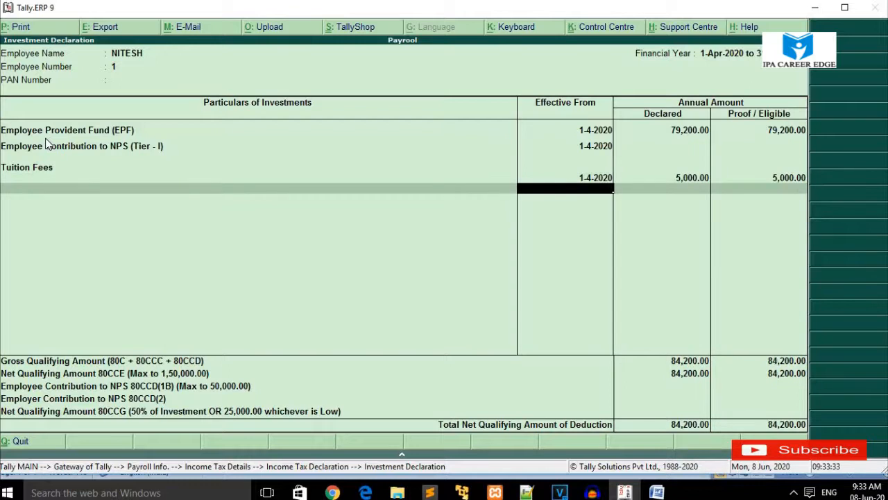
# Step: Look through the investment list as far as Public Provident Fund (PPF), and quit the investment declaration
pyautogui.press('BackSpace')
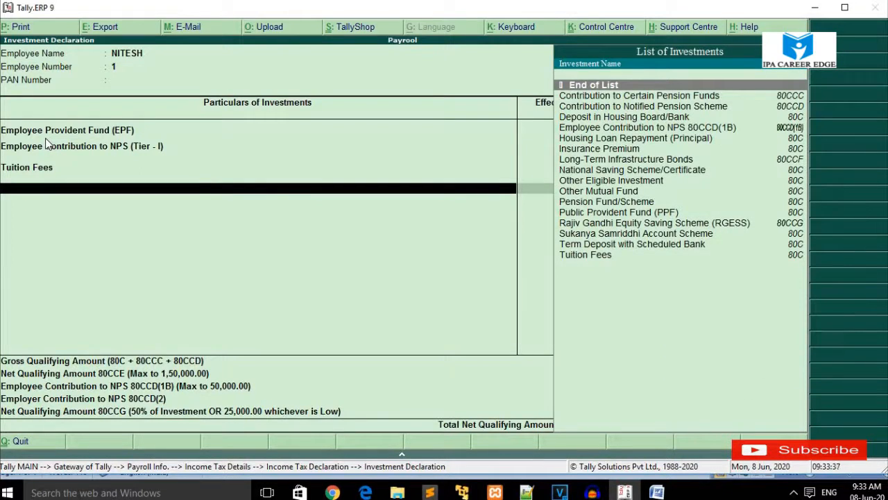
pyautogui.press('Down')
pyautogui.press('Down')
pyautogui.press('Down')
pyautogui.press('Down')
pyautogui.press('Down')
pyautogui.press('Down')
pyautogui.press('Down')
pyautogui.press('Down')
pyautogui.press('Down')
pyautogui.press('Down')
pyautogui.press('Down')
pyautogui.press('Down')
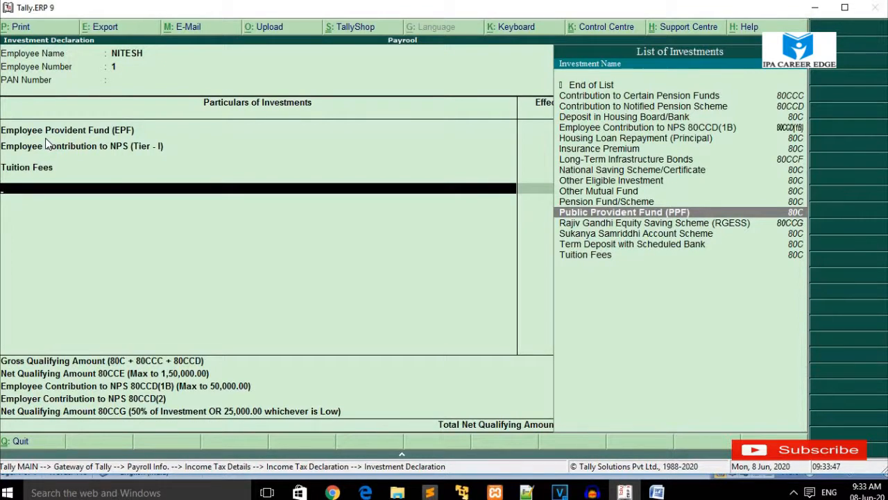
pyautogui.press('Escape')
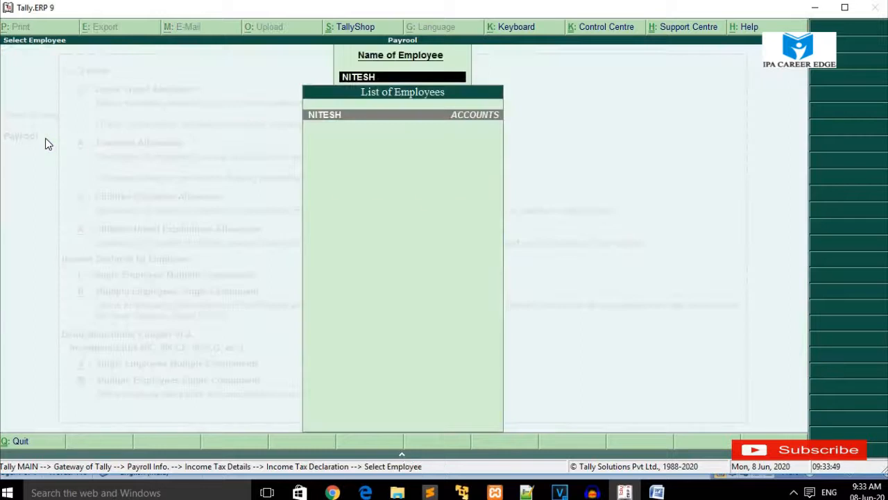
pyautogui.press('Escape')
# Step: Open the single-employee declaration for Others (U/s 80D, 80DD, 80E, etc.) for the individual employee
pyautogui.press('Down')
pyautogui.press('Down')
pyautogui.press('Down')
pyautogui.press('Up')
pyautogui.press('Up')
pyautogui.press('Up')
pyautogui.press('Down')
pyautogui.press('Down')
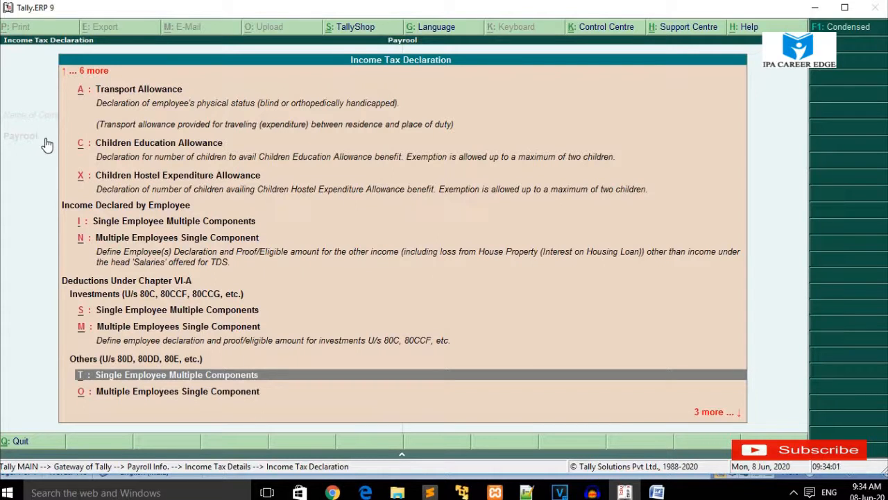
pyautogui.press('Return')
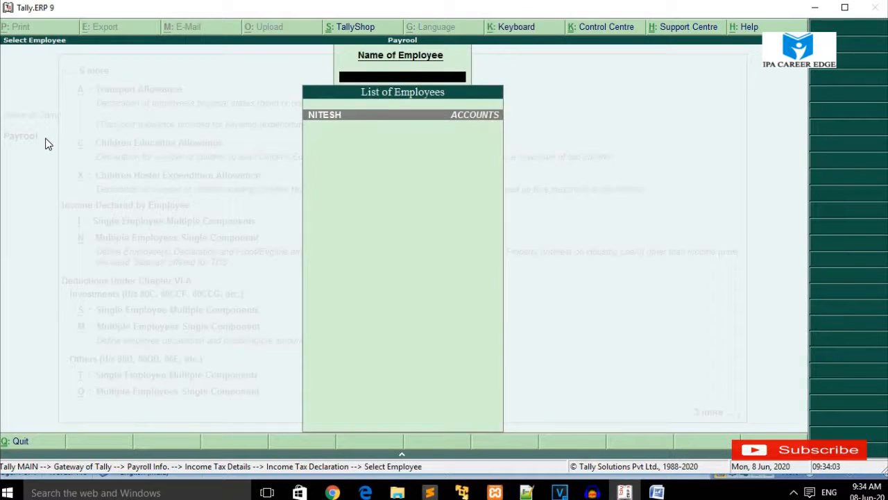
pyautogui.press('Return')
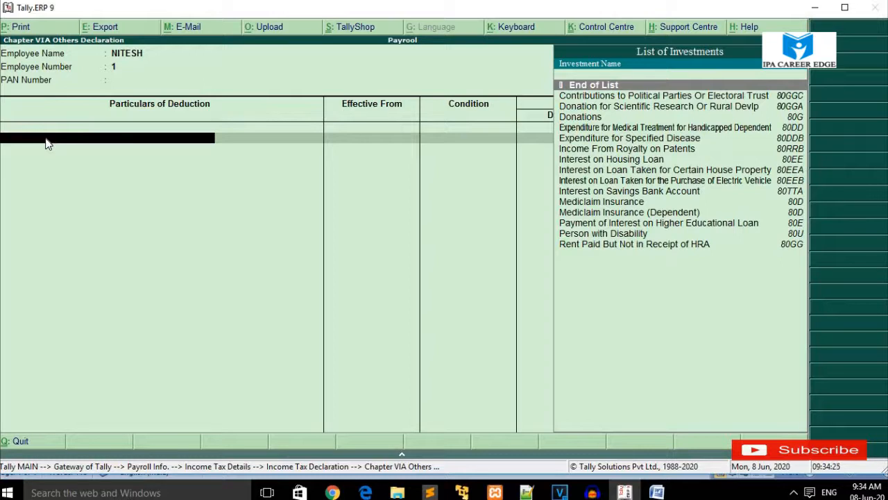
# Step: Look through the other Chapter VI-A deductions as far as Interest on Housing Loan, and quit the declaration
pyautogui.press('Down')
pyautogui.press('Down')
pyautogui.press('Down')
pyautogui.press('Down')
pyautogui.press('Down')
pyautogui.press('Down')
pyautogui.press('Down')
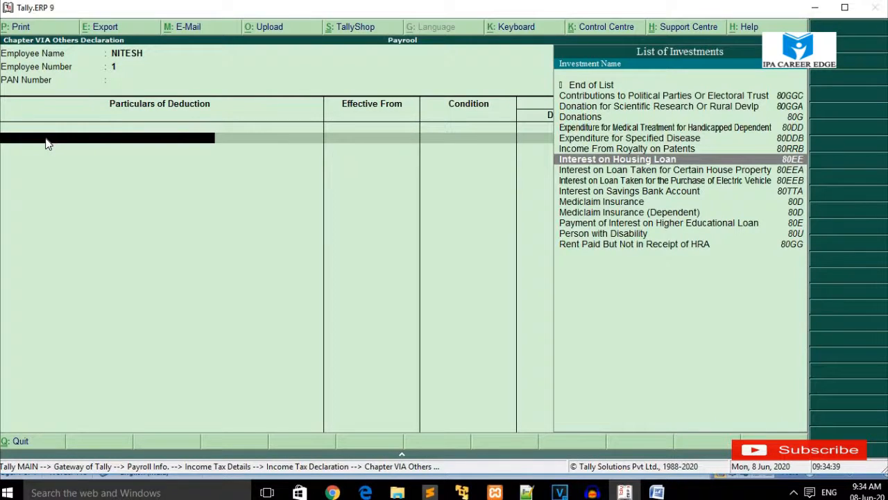
pyautogui.press('Escape')
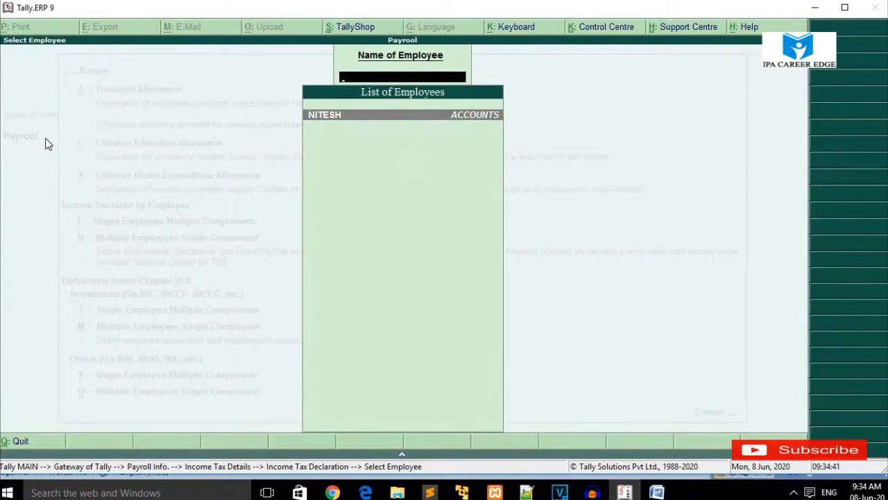
pyautogui.press('Escape')
# Step: Leave the income tax declarations, preview the Override Exemption Value components for the individual employee, and return to Income Tax Details
pyautogui.press('Down')
pyautogui.press('Down')
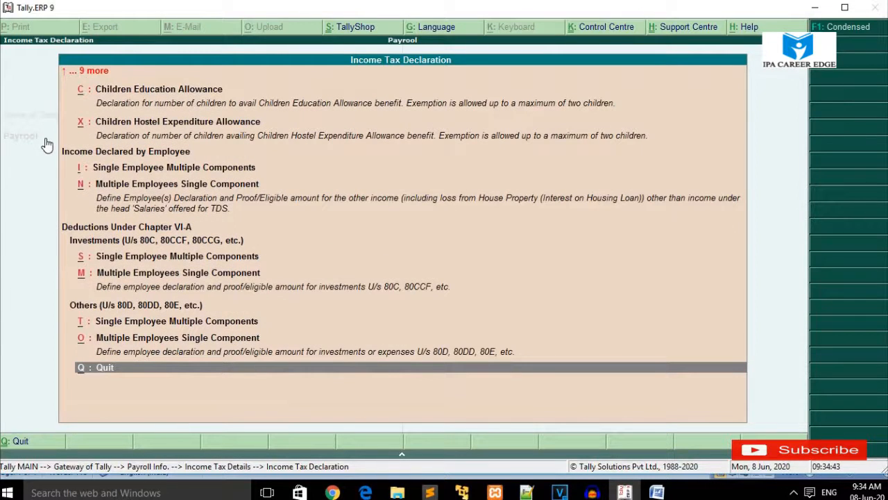
pyautogui.press('Return')
pyautogui.press('Down')
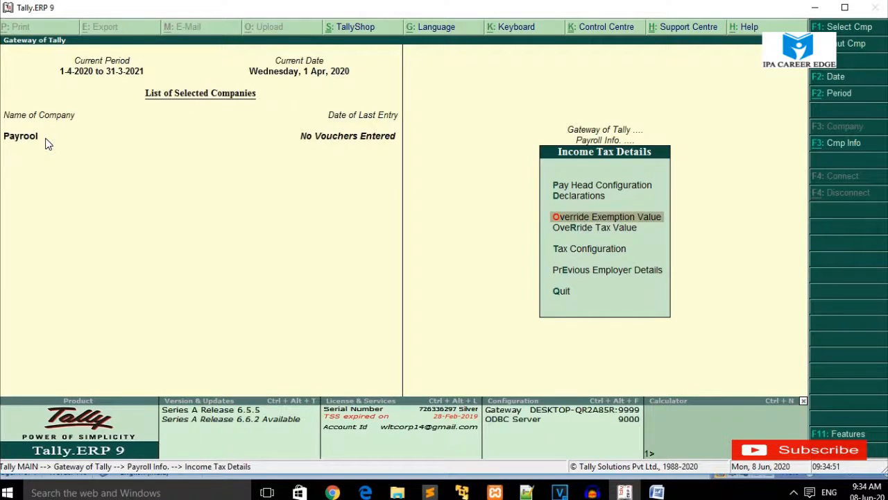
pyautogui.press('Return')
pyautogui.press('Return')
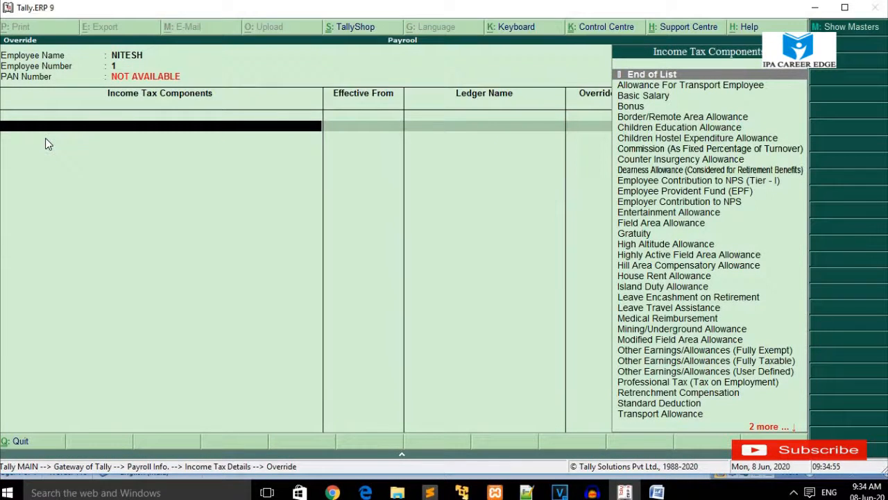
pyautogui.press('Escape')
pyautogui.press('Return')
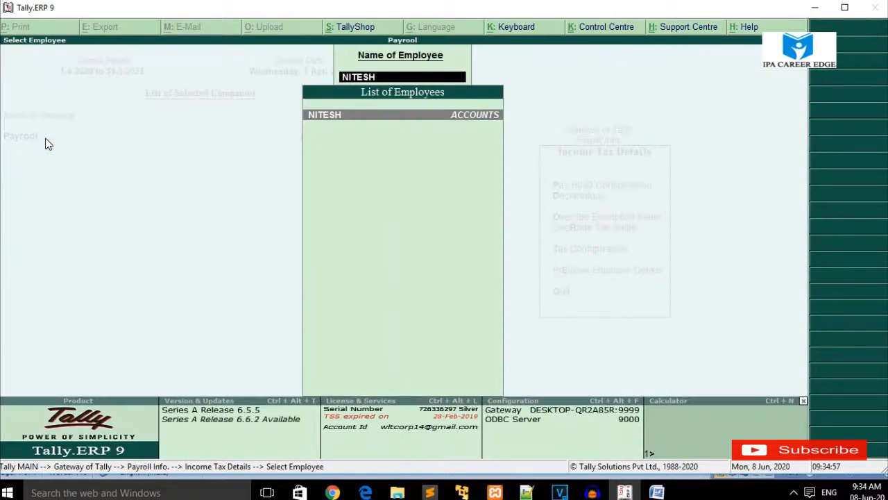
pyautogui.press('Escape')
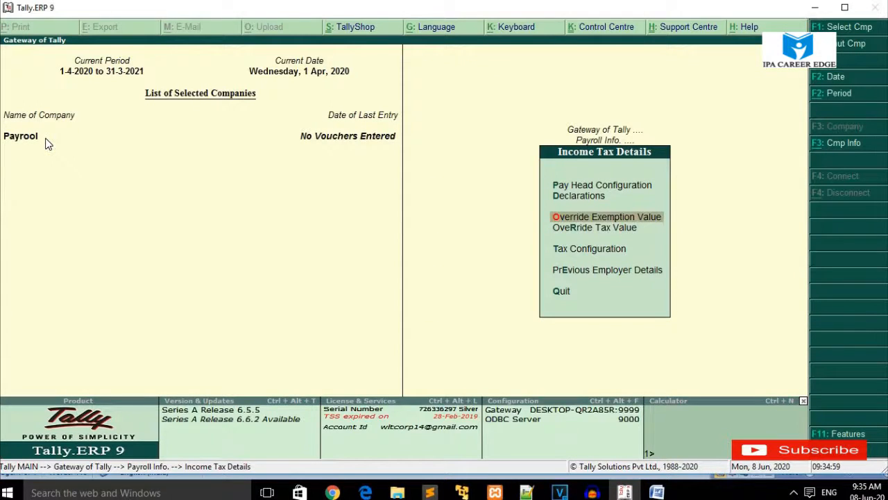
# Step: Open Override Tax Value for the individual employee
pyautogui.press('Down')
pyautogui.press('Return')
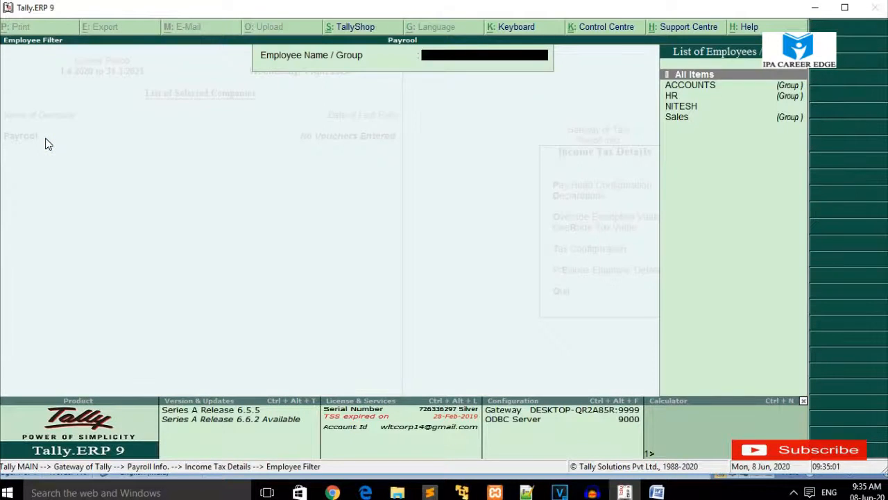
pyautogui.press('Down')
pyautogui.press('Down')
pyautogui.press('Down')
pyautogui.press('Return')
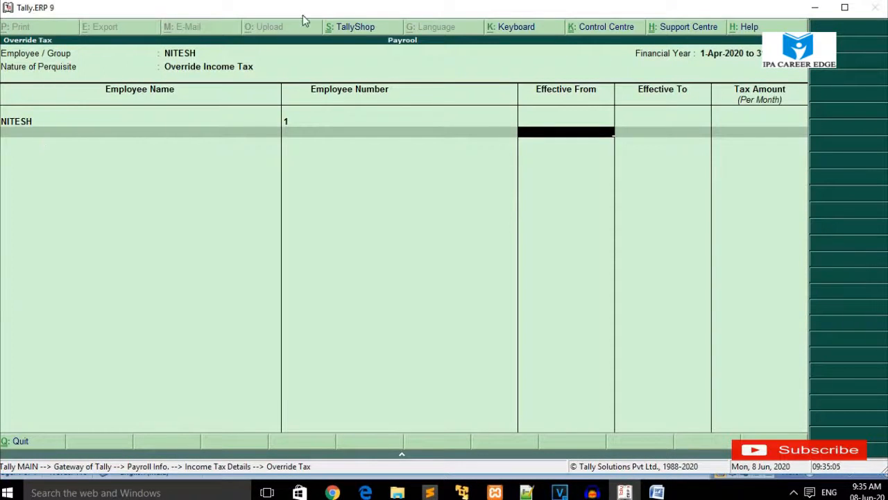
# Step: Leave the Override Tax screen unchanged and open Tax Configuration from Income Tax Details
pyautogui.press('Escape')
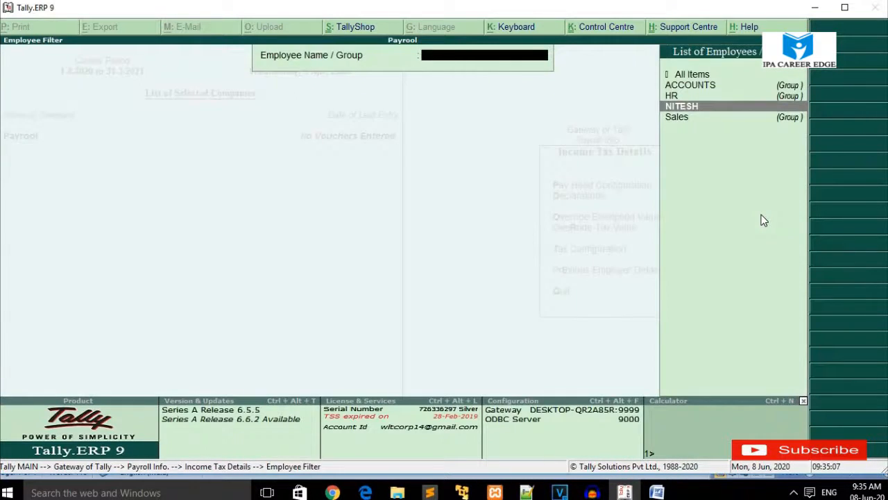
pyautogui.press('Escape')
pyautogui.press('Down')
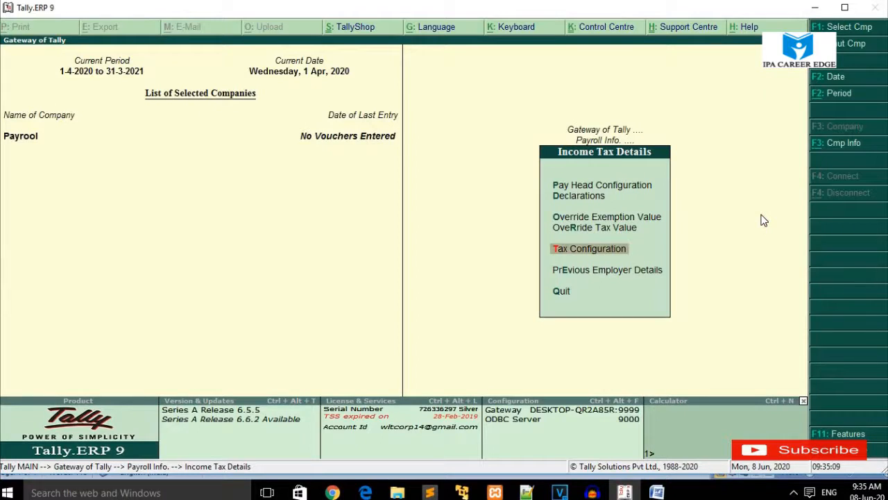
pyautogui.press('Return')
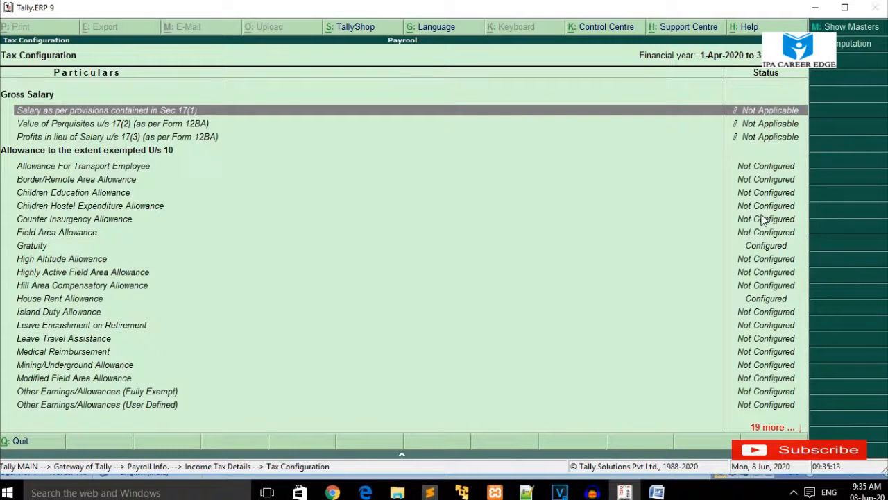
# Step: Review the Define Salary pay head and ledger configuration under Salary as per provisions contained in Sec 17(1), and return to Tax Configuration
pyautogui.press('Return')
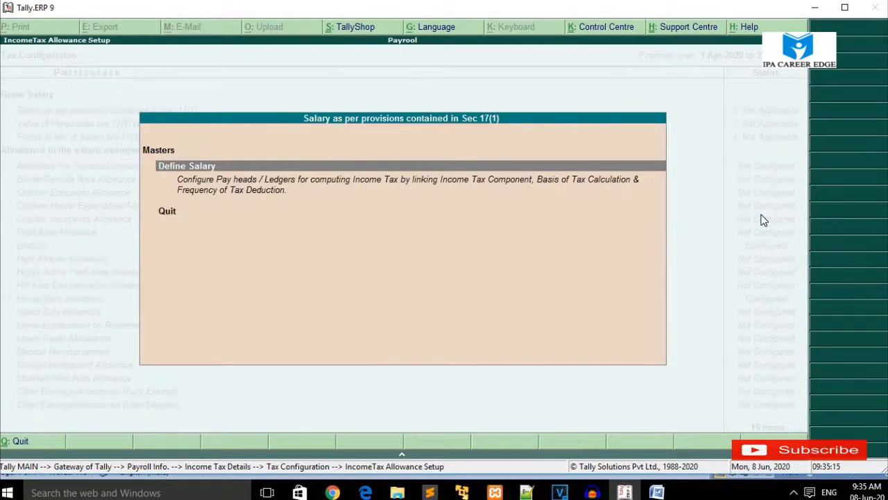
pyautogui.press('Return')
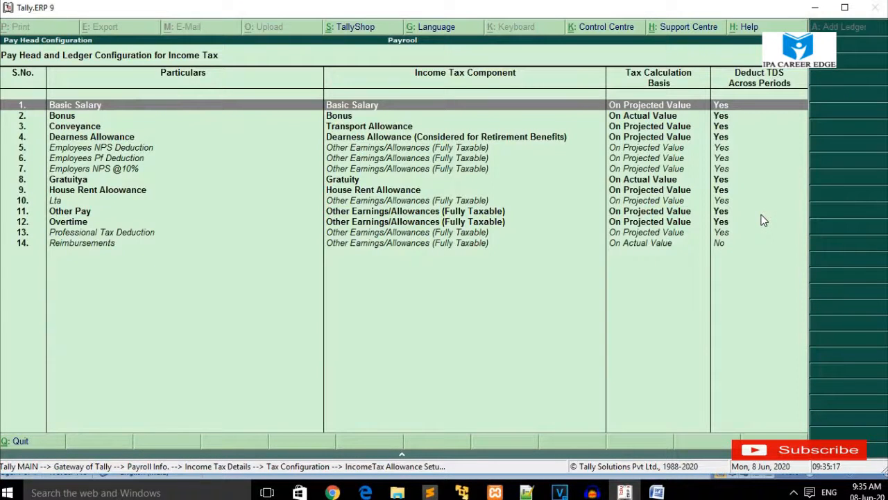
pyautogui.press('Escape')
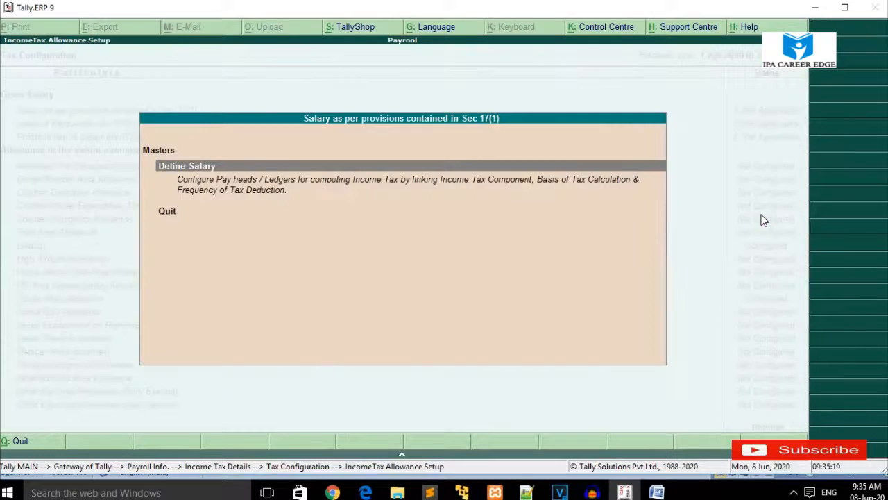
pyautogui.press('Escape')
# Step: Preview the multi-employee Perquisite Details (Form 12BA) under Value of Perquisites u/s 17(2), and return to Income Tax Details
pyautogui.press('Down')
pyautogui.press('Return')
pyautogui.press('Down')
pyautogui.press('Return')
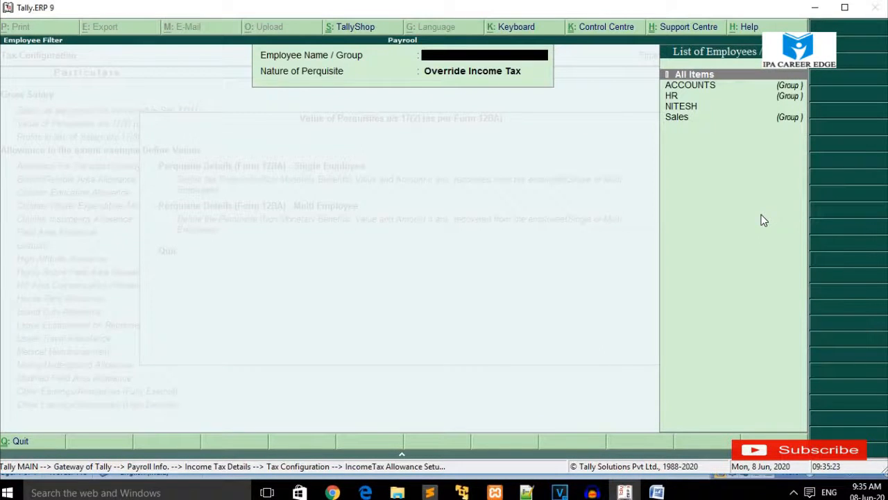
pyautogui.press('Escape')
pyautogui.press('Escape')
pyautogui.press('Escape')
# Step: Reopen Tax Configuration, review the pay head configuration for Border/Remote Area Allowance, and return to the component list
pyautogui.press('Return')
pyautogui.press('Down')
pyautogui.press('Down')
pyautogui.press('Down')
pyautogui.press('Down')
pyautogui.press('Up')
pyautogui.press('Up')
pyautogui.press('Down')
pyautogui.press('Down')
pyautogui.press('Return')
pyautogui.press('Return')
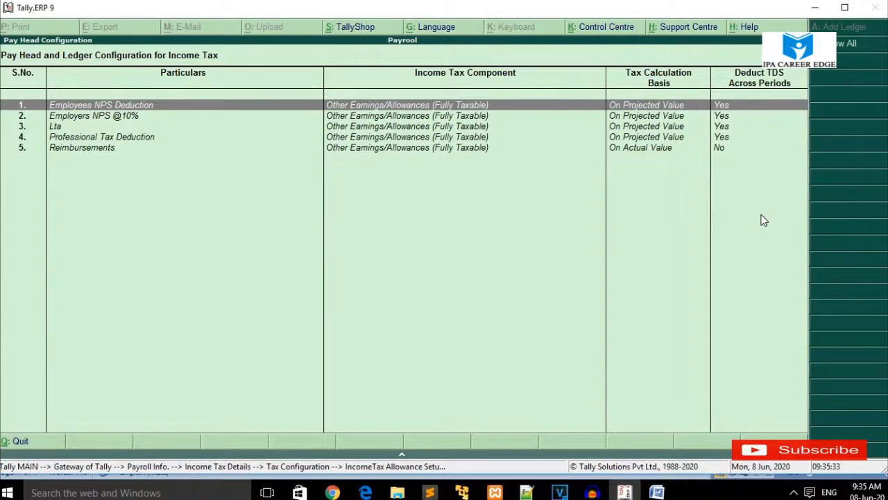
pyautogui.press('Escape')
pyautogui.press('Escape')
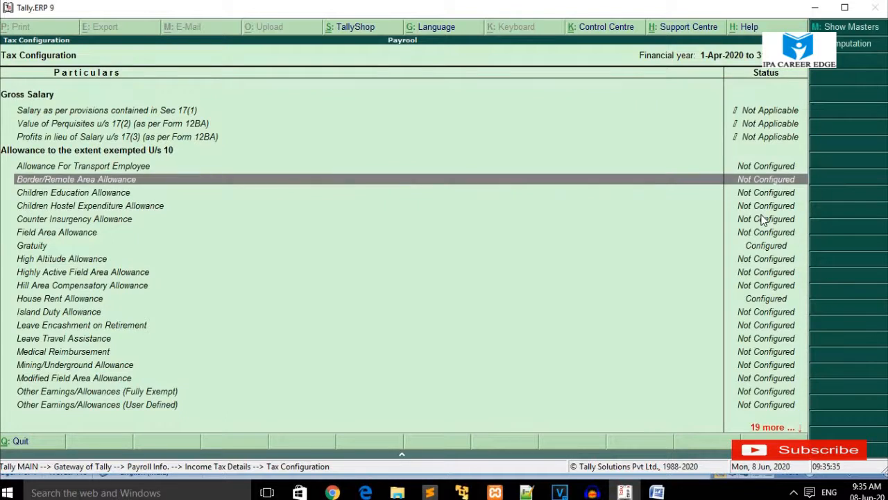
# Step: Look through the remaining allowances, Chapter VI-A deductions, relief and tax deduction details as far as Self Assessment Tax Declared by Employee
pyautogui.press('Down')
pyautogui.press('Down')
pyautogui.press('Down')
pyautogui.press('Down')
pyautogui.press('Down')
pyautogui.press('Down')
pyautogui.press('Down')
pyautogui.press('Down')
pyautogui.press('Down')
pyautogui.press('Down')
pyautogui.press('Down')
pyautogui.press('Down')
pyautogui.press('Down')
pyautogui.press('Down')
pyautogui.press('Down')
pyautogui.press('Down')
pyautogui.press('Down')
pyautogui.press('Down')
pyautogui.press('Down')
pyautogui.press('Down')
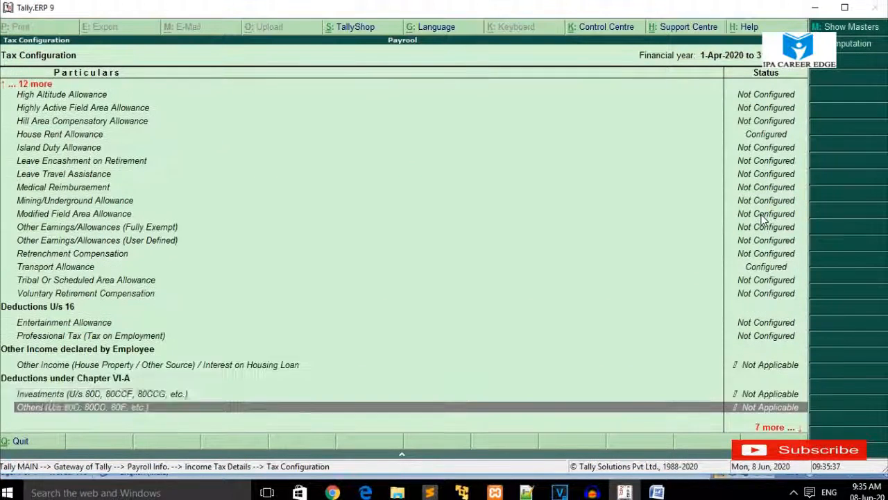
pyautogui.press('Up')
pyautogui.press('Up')
pyautogui.press('Down')
pyautogui.press('Down')
pyautogui.press('Down')
pyautogui.press('Down')
pyautogui.press('Down')
pyautogui.press('Down')
pyautogui.press('Down')
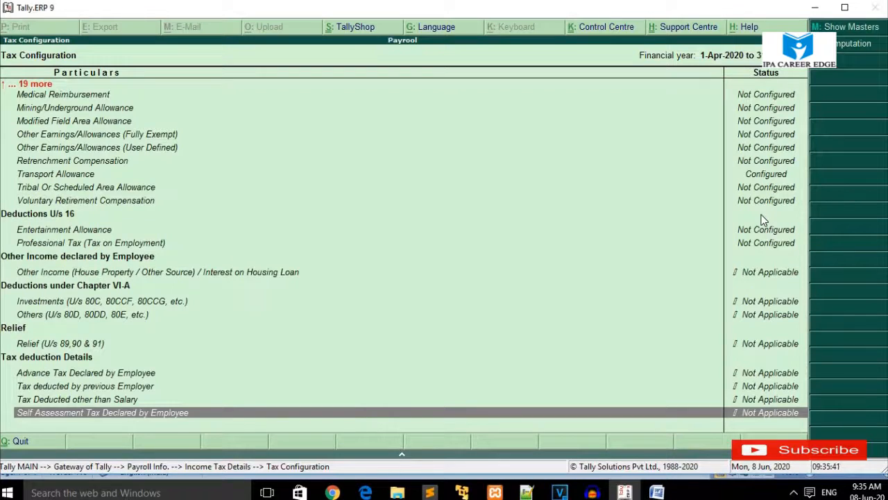
pyautogui.press('Up')
pyautogui.press('Up')
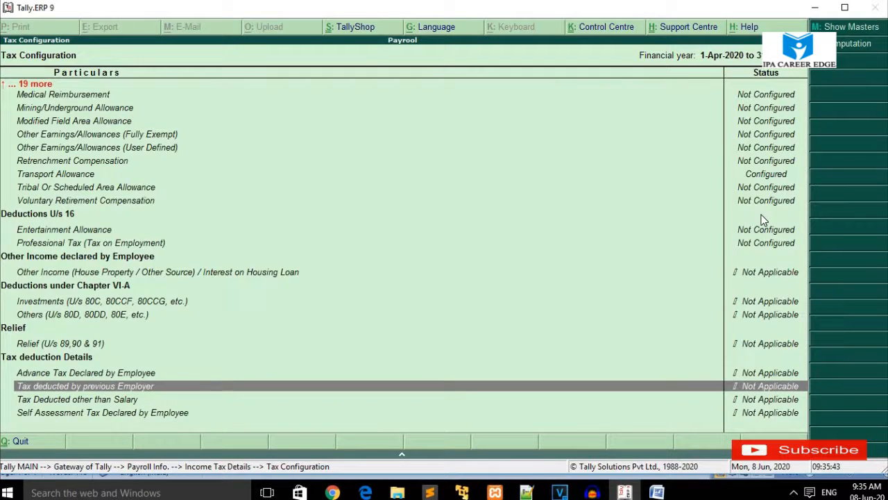
# Step: Leave Tax Configuration and open the Income/Exemption Details under Previous Employer Details for the individual employee
pyautogui.press('Escape')
pyautogui.press('Down')
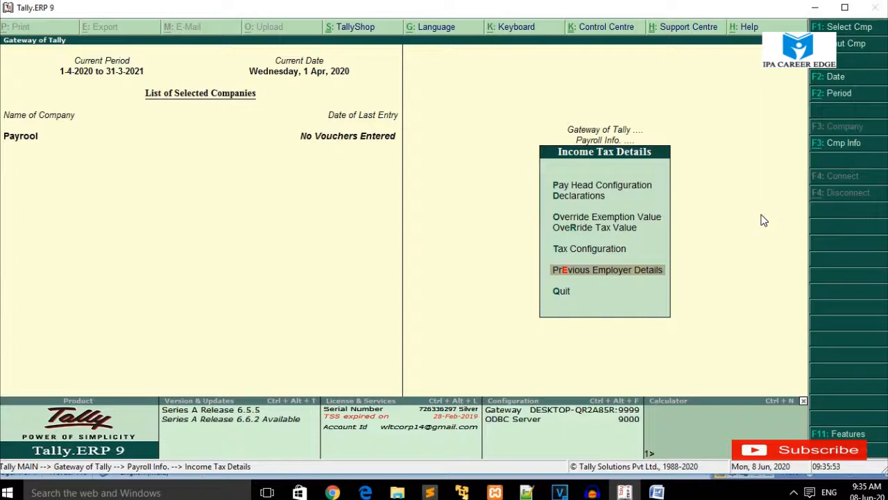
pyautogui.press('Return')
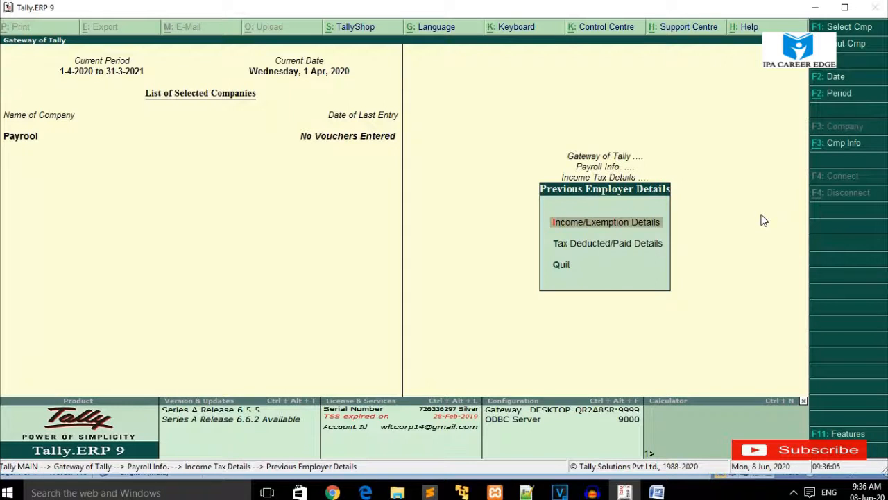
pyautogui.press('Return')
pyautogui.press('Return')
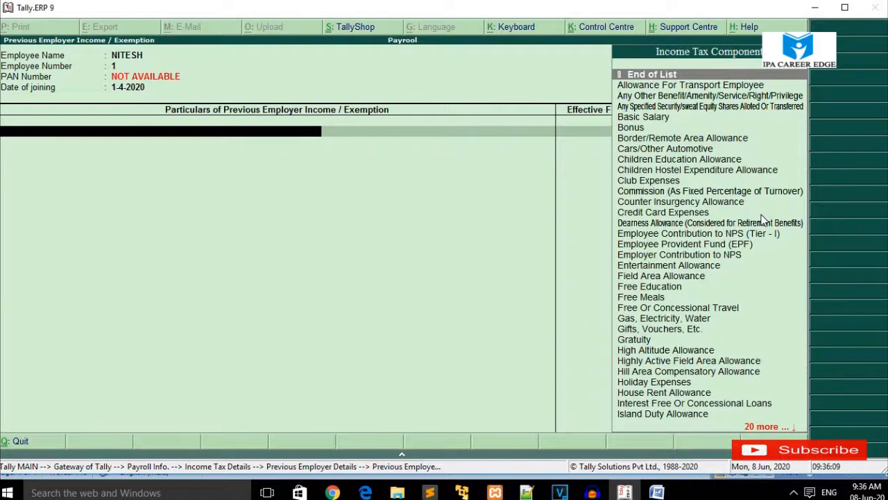
# Step: Quit the previous employer income details without entries and return to the Gateway of Tally
pyautogui.press('Escape')
pyautogui.press('y')
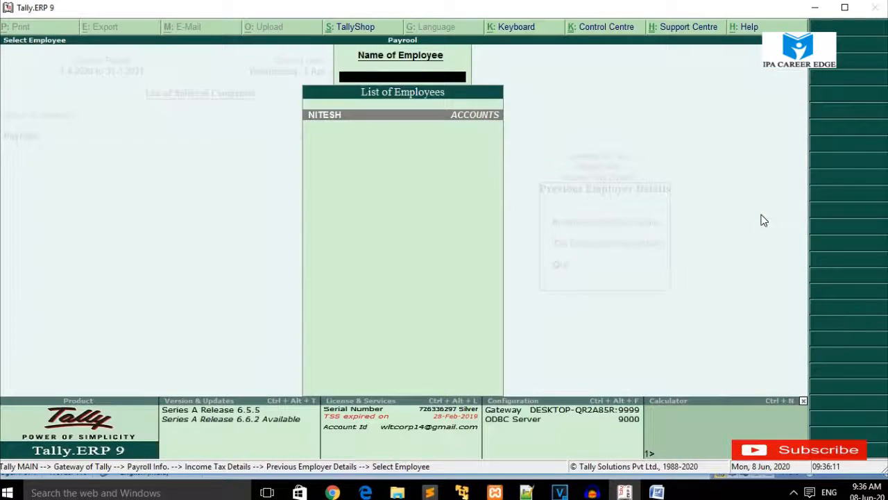
pyautogui.press('Escape')
pyautogui.press('Escape')
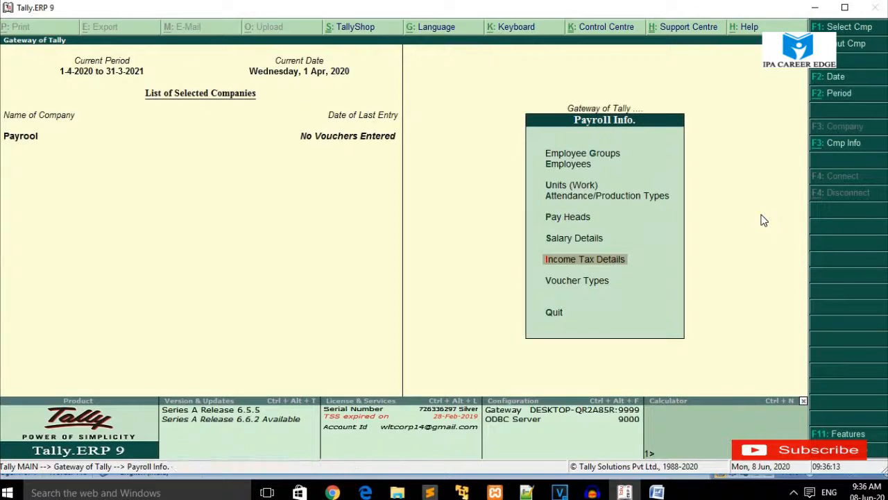
pyautogui.press('Down')
pyautogui.press('Escape')
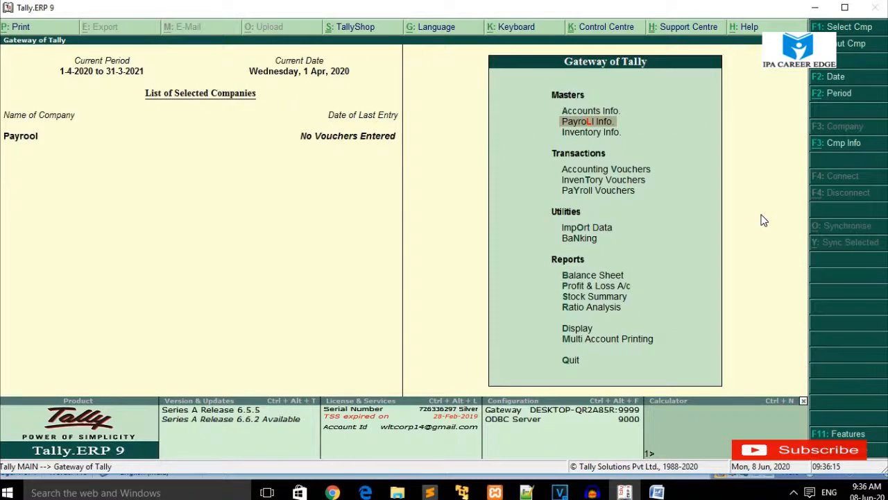
# Step: Move to the voucher entries under Transactions in the Gateway of Tally
pyautogui.press('Down')
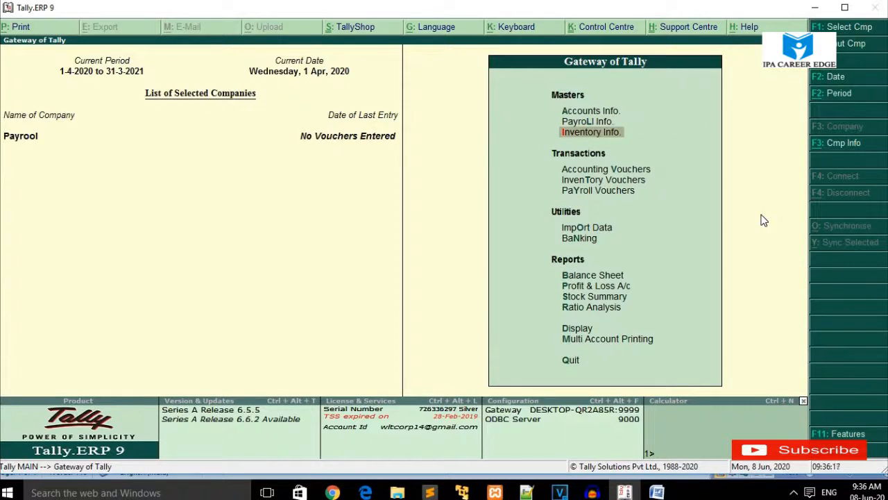
pyautogui.press('Down')
pyautogui.press('Down')
pyautogui.press('Down')
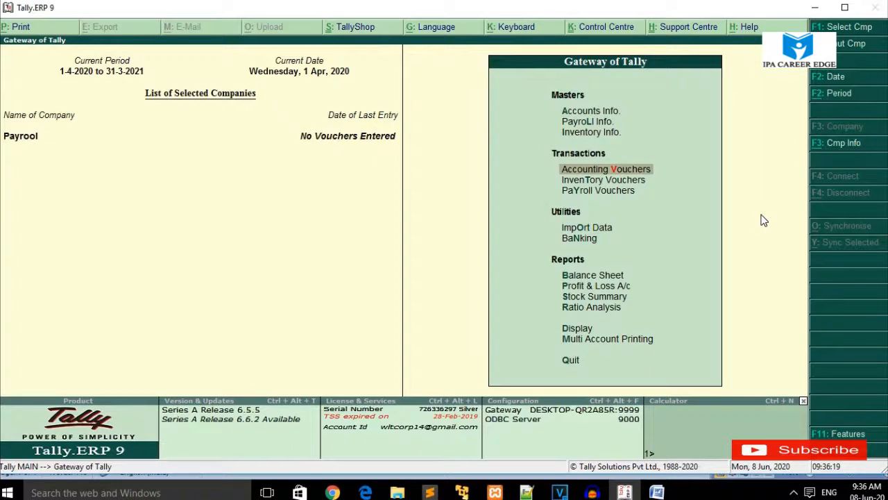